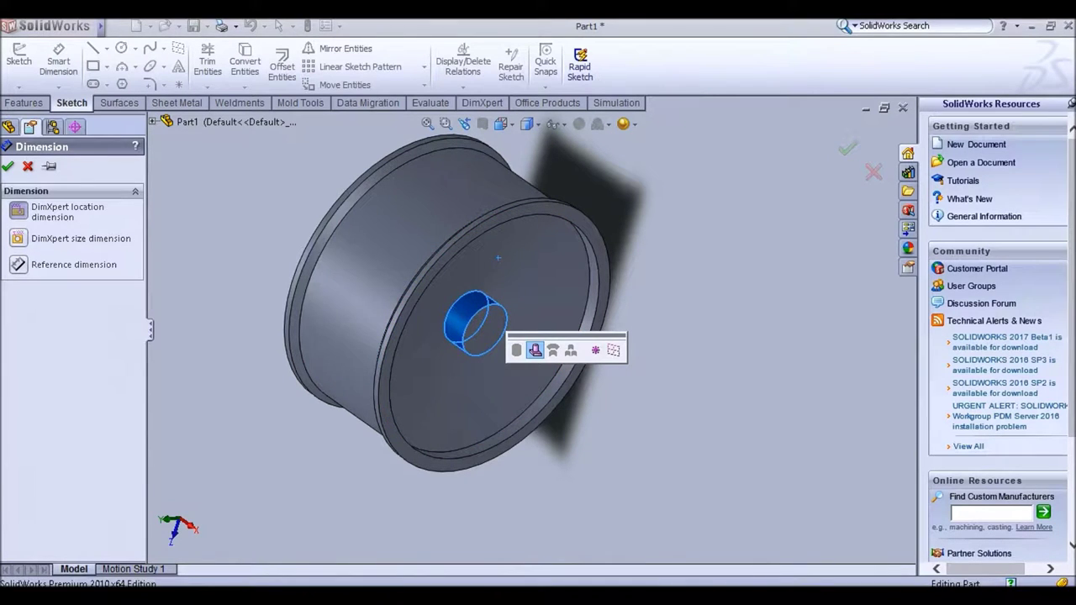
{"action": "key", "text": "Escape"}
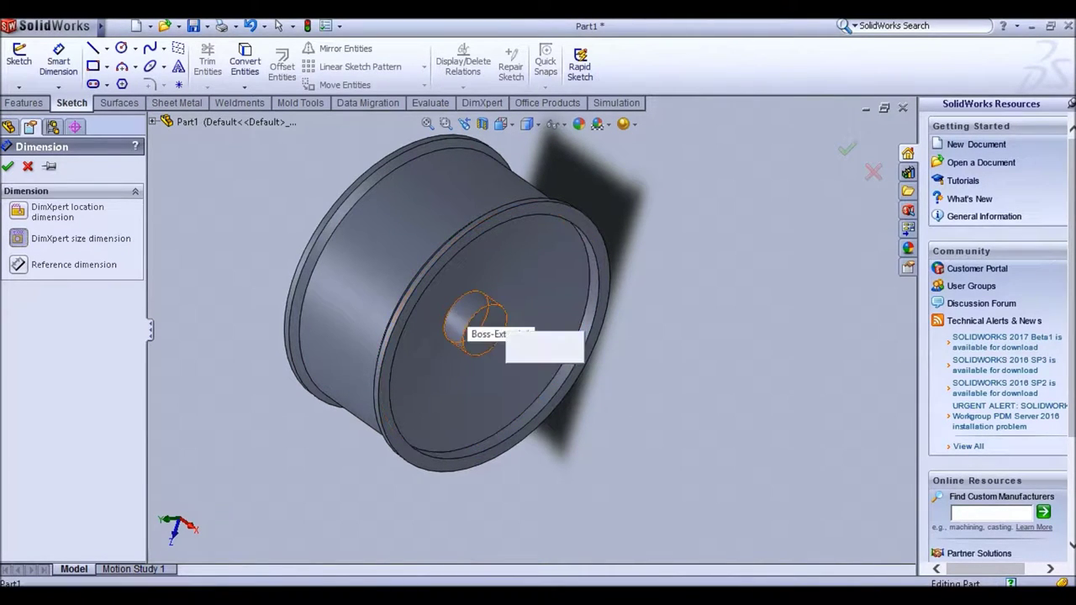
{"action": "left_click", "coordinate": [475, 317]}
{"action": "key", "text": "Return"}
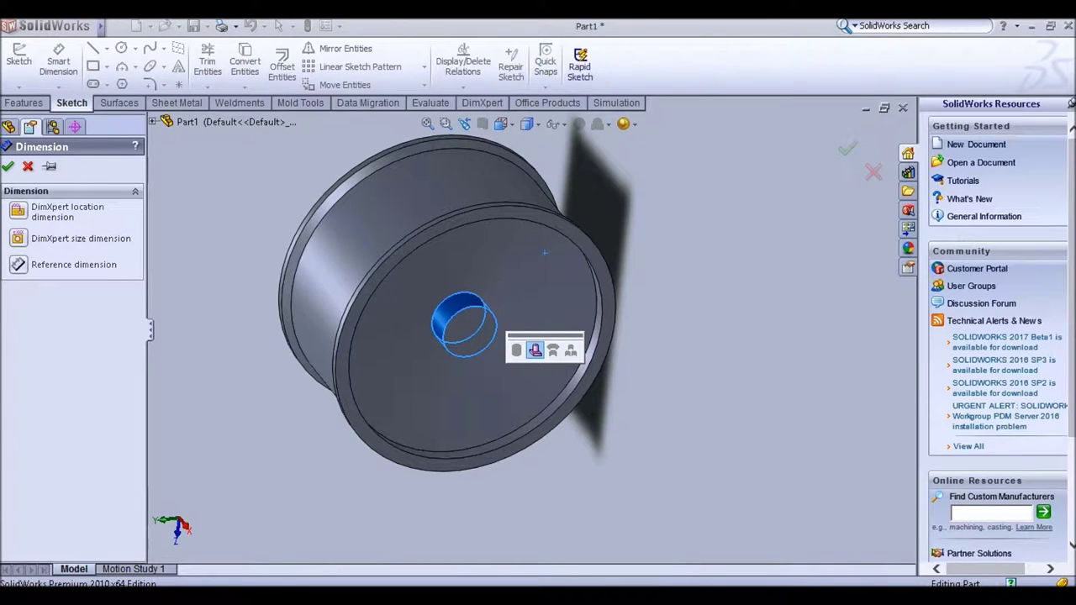
{"action": "key", "text": "Escape"}
{"action": "middle_click_drag", "start_coordinate": [545, 252], "coordinate": [487, 336]}
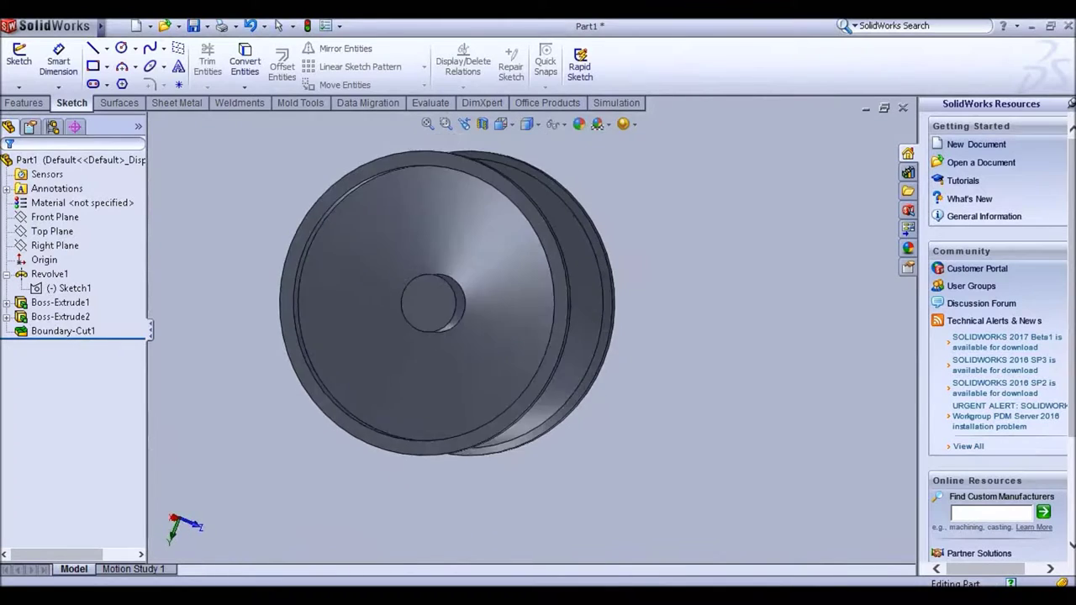
Step: Examine the sketches behind Revolve1, Boss-Extrude1 and Boss-Extrude2 to see which geometry each feature uses
{"action": "scroll", "coordinate": [431, 302], "scroll_direction": "down", "scroll_amount": 5}
{"action": "left_click", "coordinate": [69, 287]}
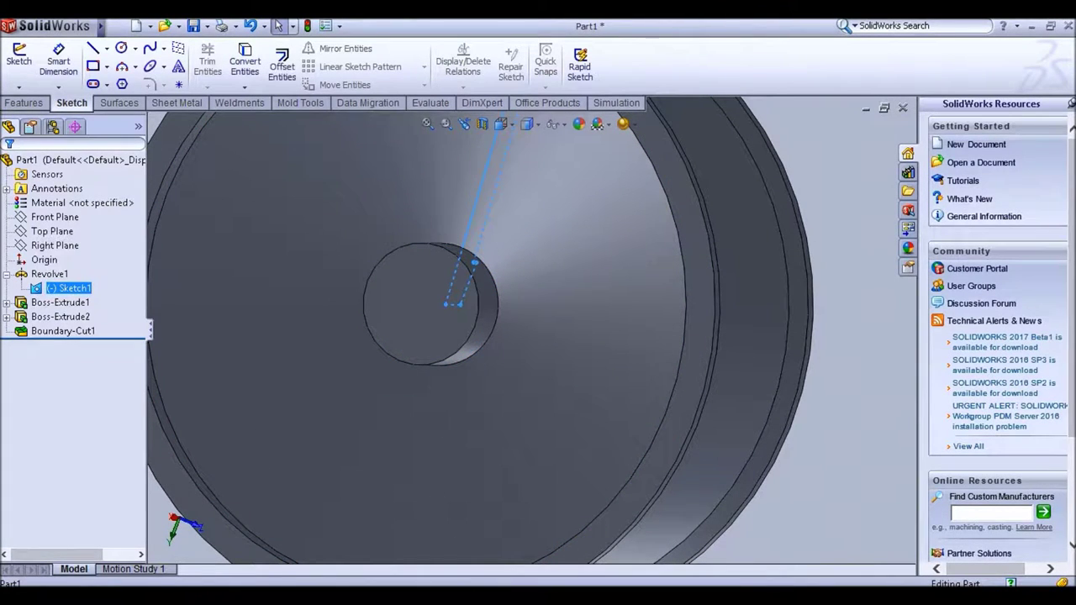
{"action": "left_click", "coordinate": [61, 302]}
{"action": "left_click", "coordinate": [6, 302]}
{"action": "left_click", "coordinate": [62, 316]}
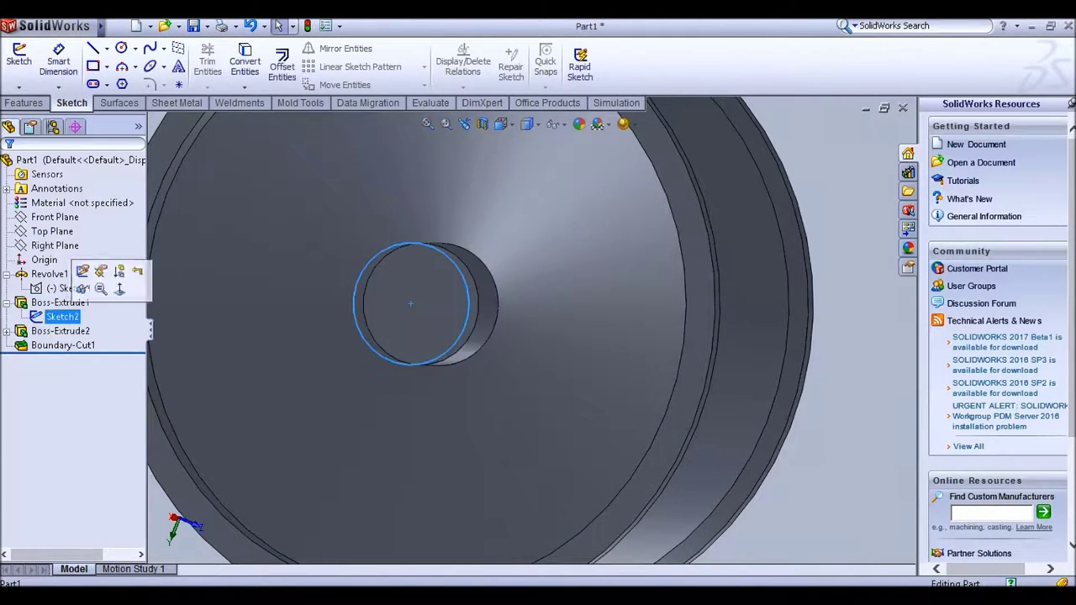
{"action": "middle_click_drag", "start_coordinate": [420, 337], "coordinate": [542, 340]}
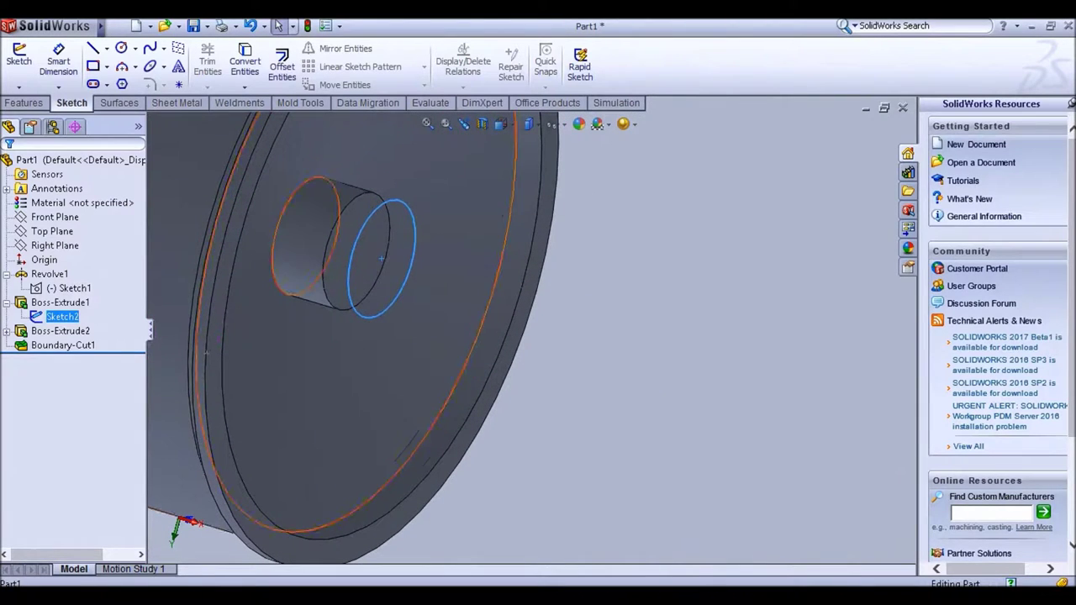
{"action": "left_click", "coordinate": [60, 330]}
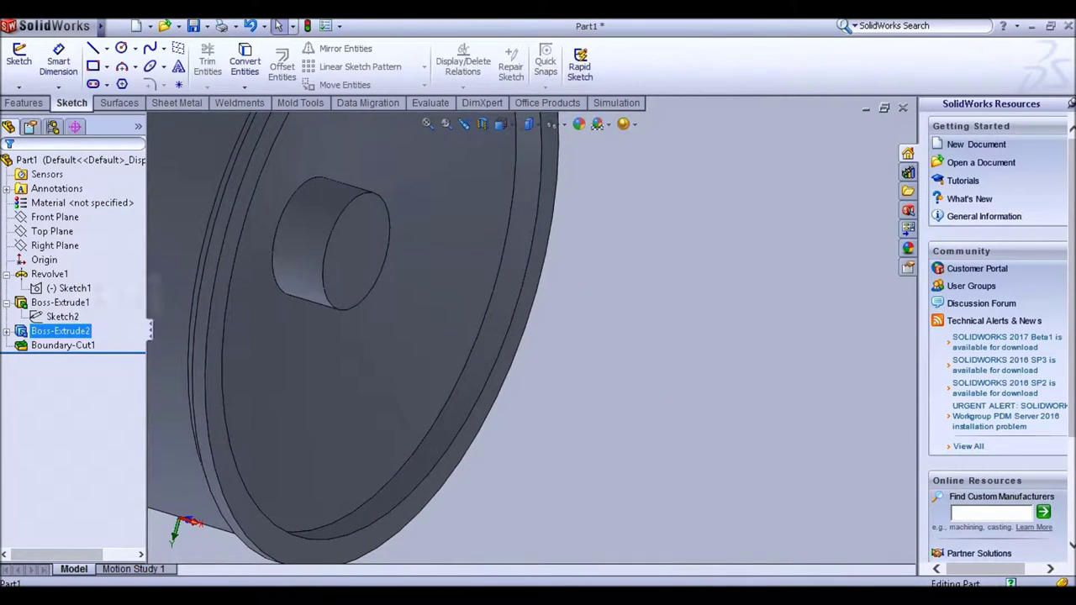
{"action": "left_click", "coordinate": [7, 330]}
{"action": "left_click", "coordinate": [69, 345]}
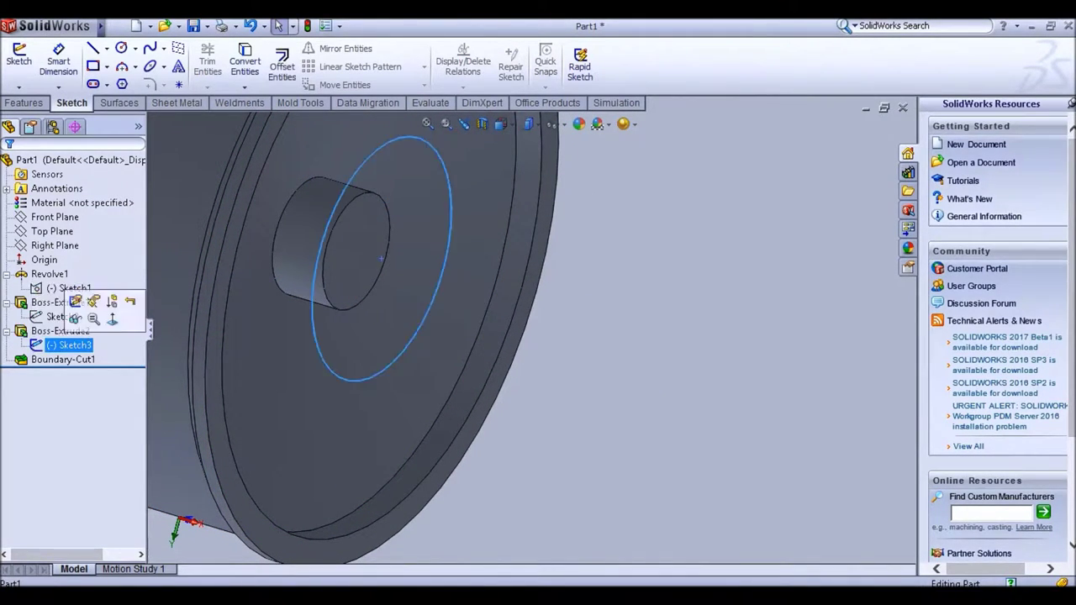
Step: Delete the Boundary-Cut1 feature from the part
{"action": "left_click", "coordinate": [63, 359]}
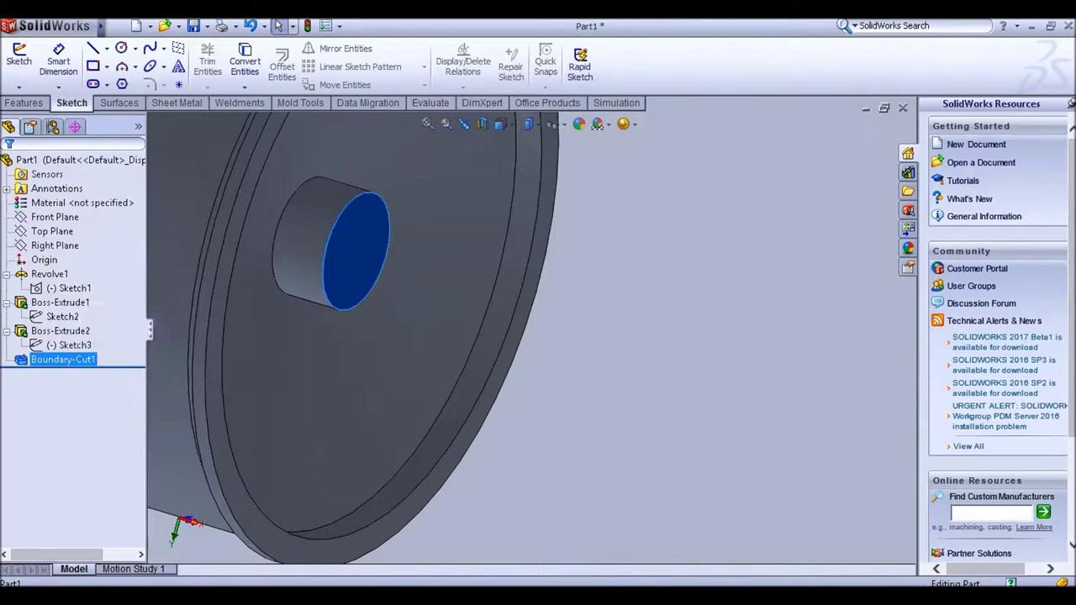
{"action": "right_click", "coordinate": [63, 359]}
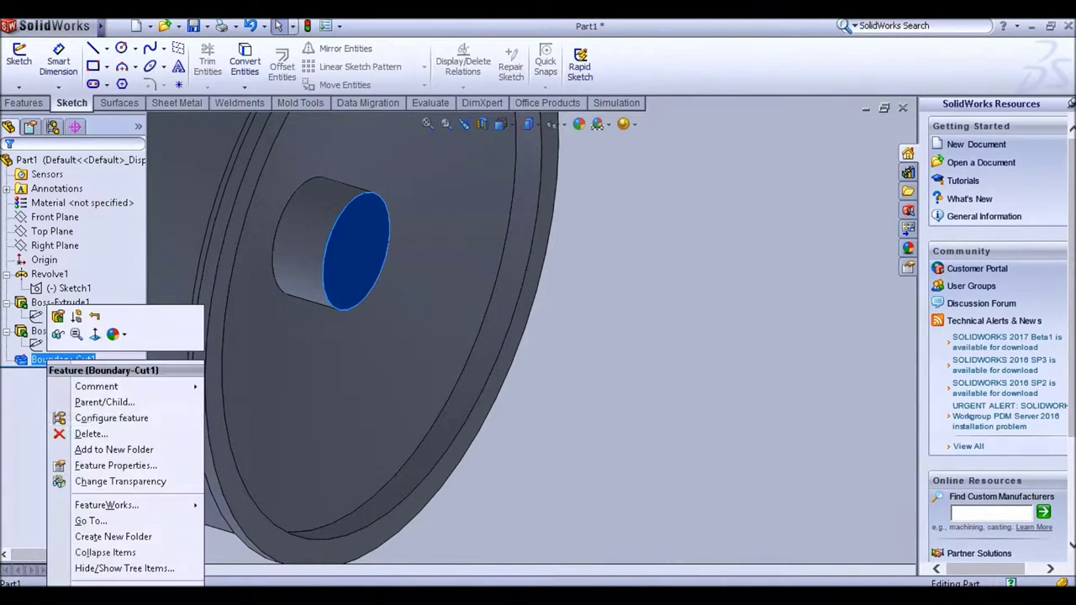
{"action": "left_click", "coordinate": [67, 434]}
{"action": "key", "text": "Return"}
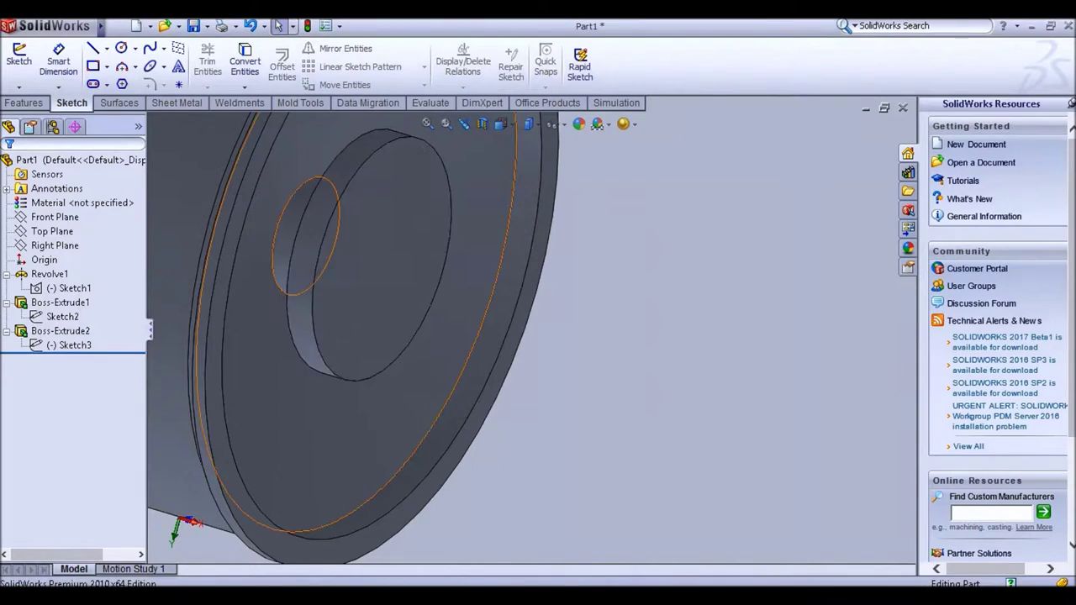
Step: Set the blind extrusion depth of Boss-Extrude2 to 20 mm
{"action": "left_click", "coordinate": [59, 331]}
{"action": "right_click", "coordinate": [60, 330]}
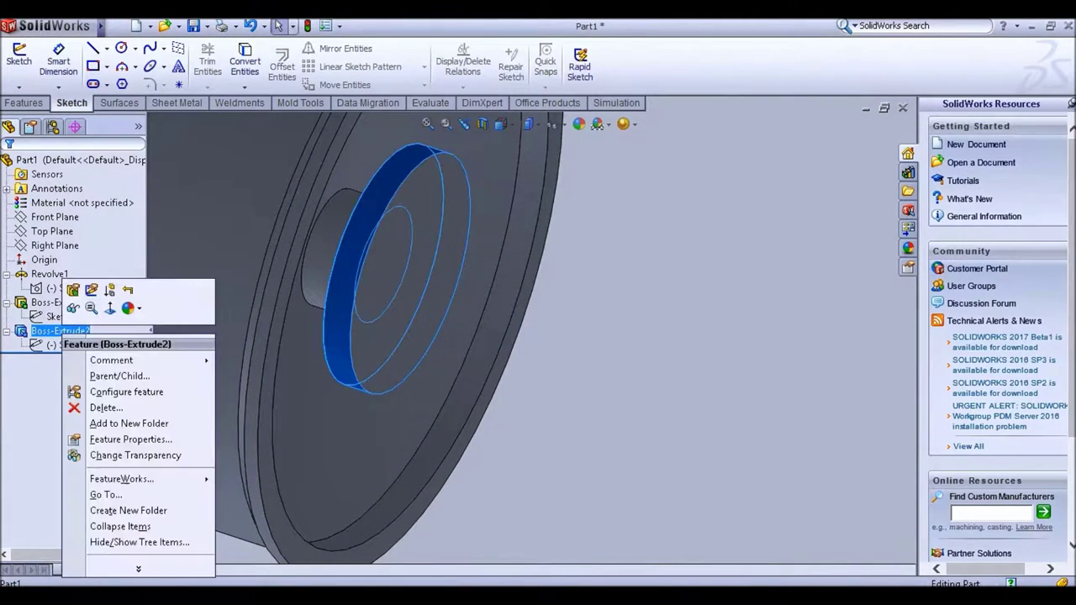
{"action": "left_click", "coordinate": [77, 294]}
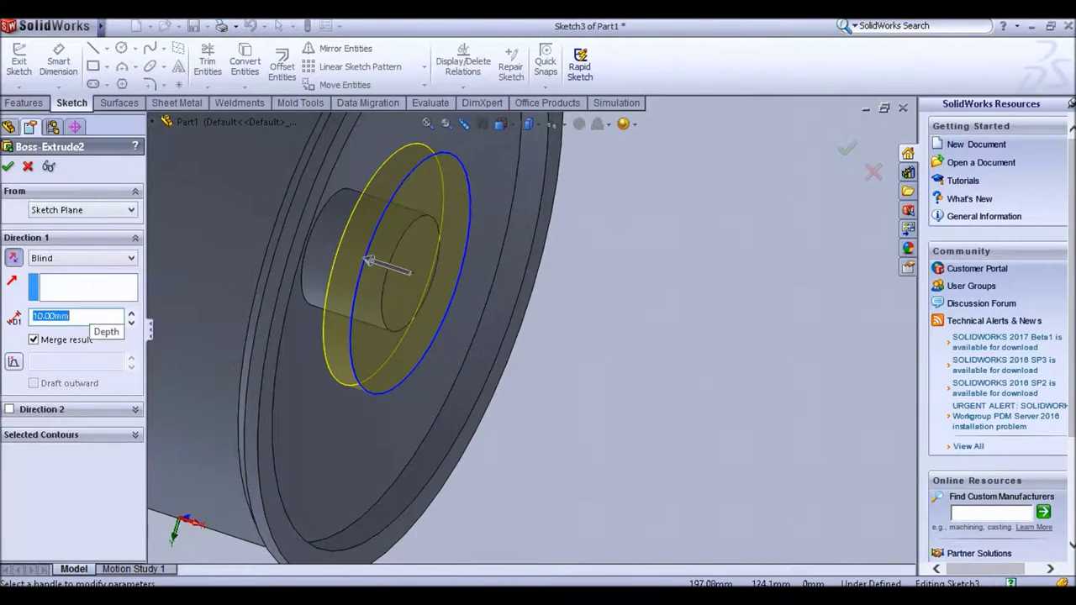
{"action": "key", "text": "Up"}
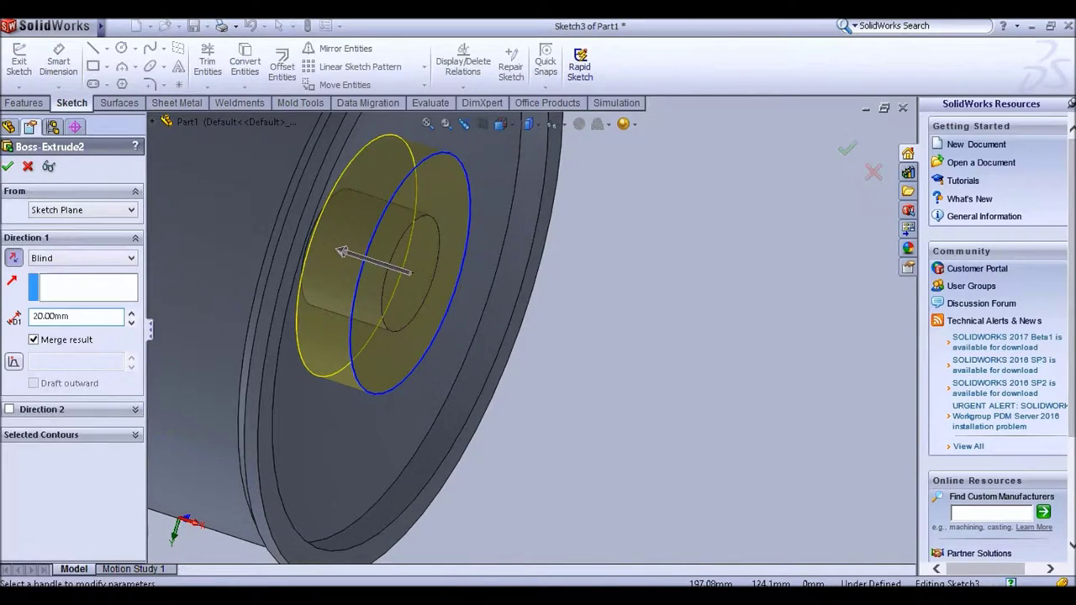
{"action": "key", "text": "Return"}
Step: Create a boundary cut using the two circular edges of the large disc made by Boss-Extrude2 as profiles
{"action": "scroll", "coordinate": [353, 336], "scroll_direction": "down", "scroll_amount": 10}
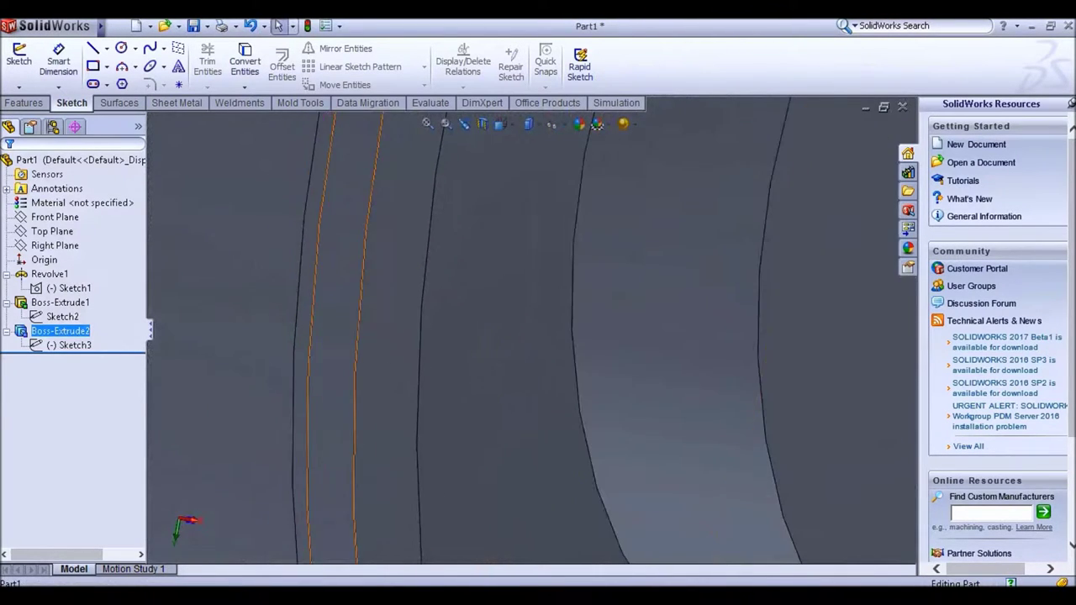
{"action": "scroll", "coordinate": [538, 336], "scroll_direction": "up", "scroll_amount": 5}
{"action": "left_click", "coordinate": [62, 316], "text": "ctrl"}
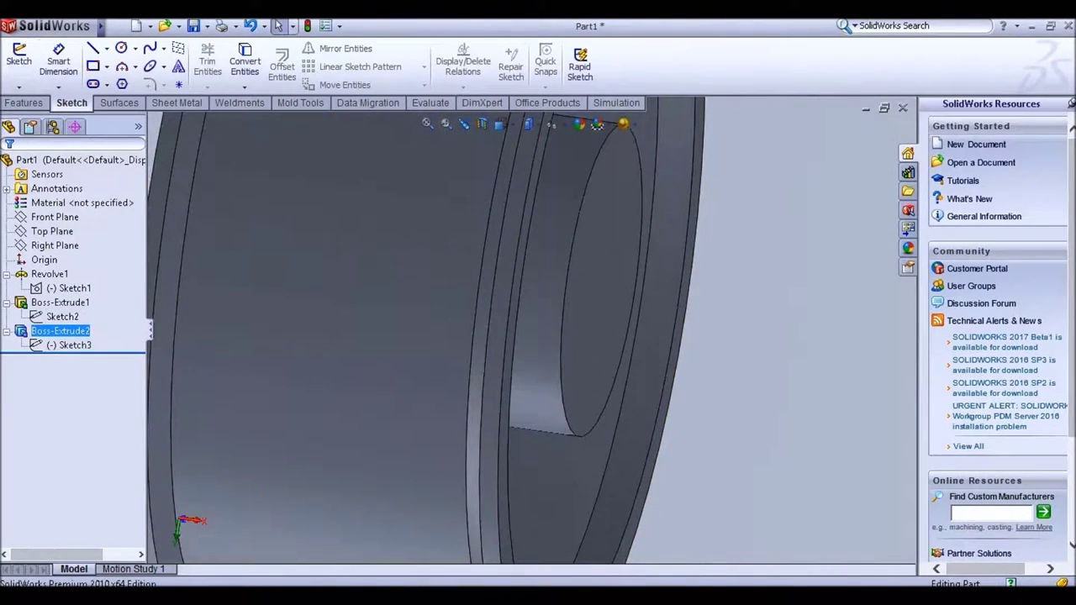
{"action": "left_click", "coordinate": [24, 102]}
{"action": "left_click", "coordinate": [369, 85]}
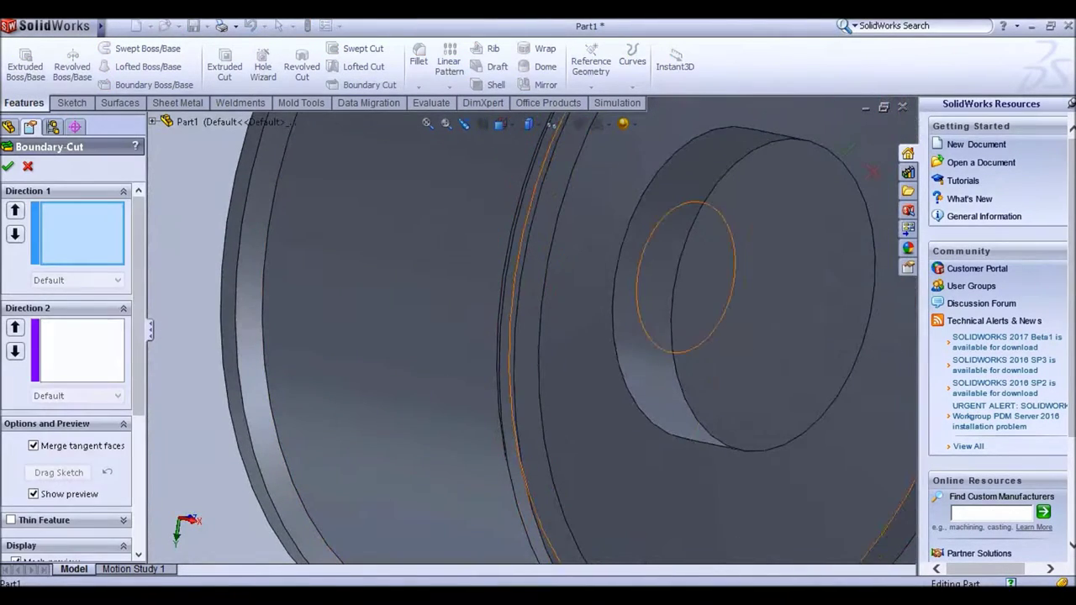
{"action": "left_click", "coordinate": [622, 252]}
{"action": "left_click", "coordinate": [676, 252]}
{"action": "key", "text": "Return"}
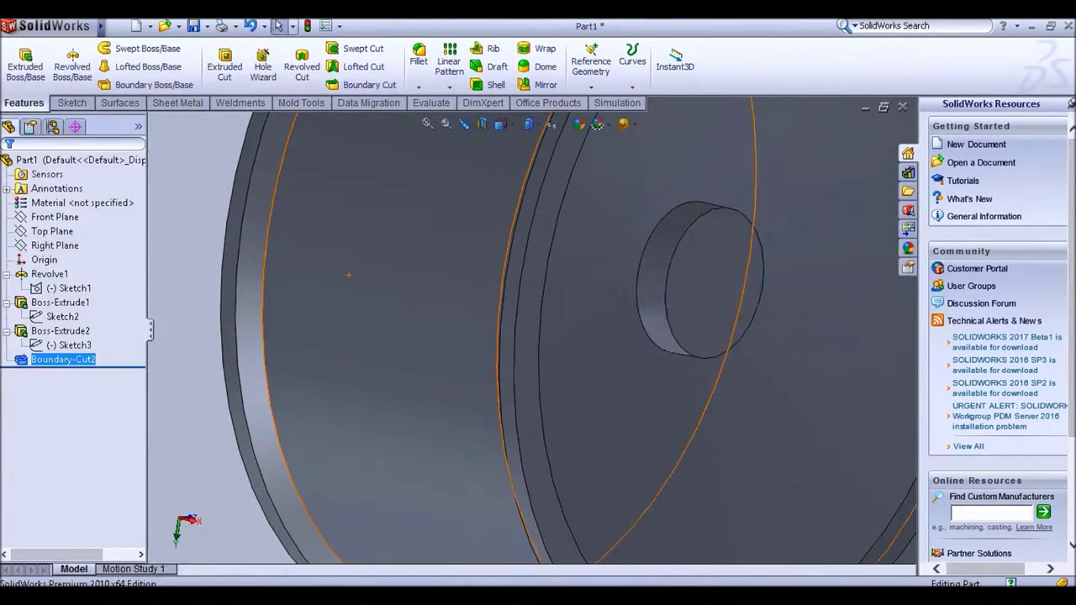
Step: Set the diameter of the hub circle in Boss-Extrude1's sketch to 50 mm and rebuild the part
{"action": "middle_click_drag", "start_coordinate": [479, 237], "coordinate": [622, 353]}
{"action": "scroll", "coordinate": [622, 353], "scroll_direction": "down", "scroll_amount": 5}
{"action": "scroll", "coordinate": [622, 353], "scroll_direction": "up", "scroll_amount": 5}
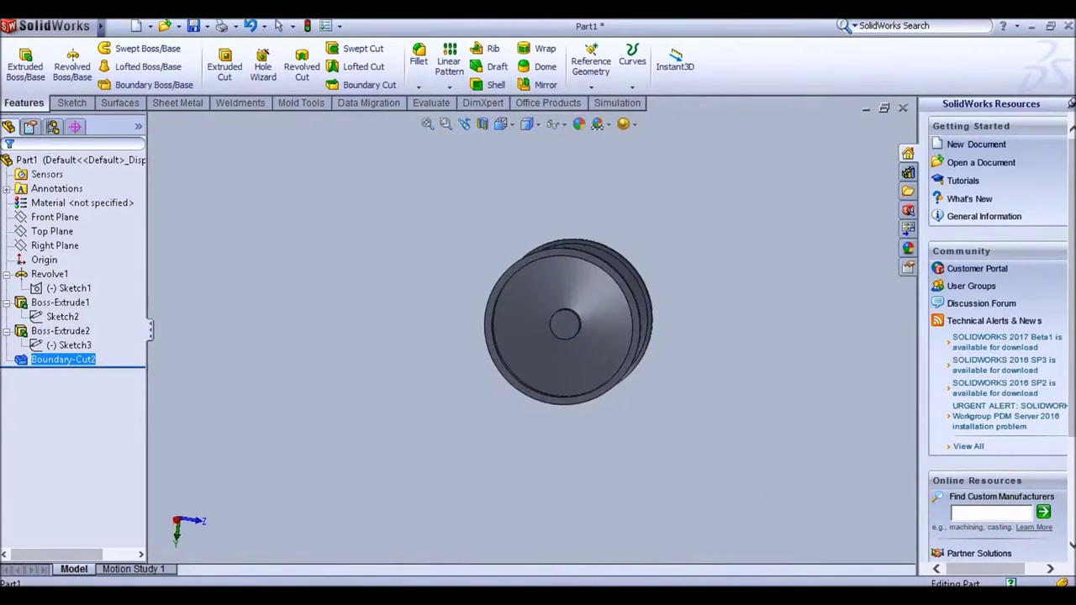
{"action": "middle_click_drag", "start_coordinate": [538, 336], "coordinate": [563, 349]}
{"action": "left_click", "coordinate": [62, 316]}
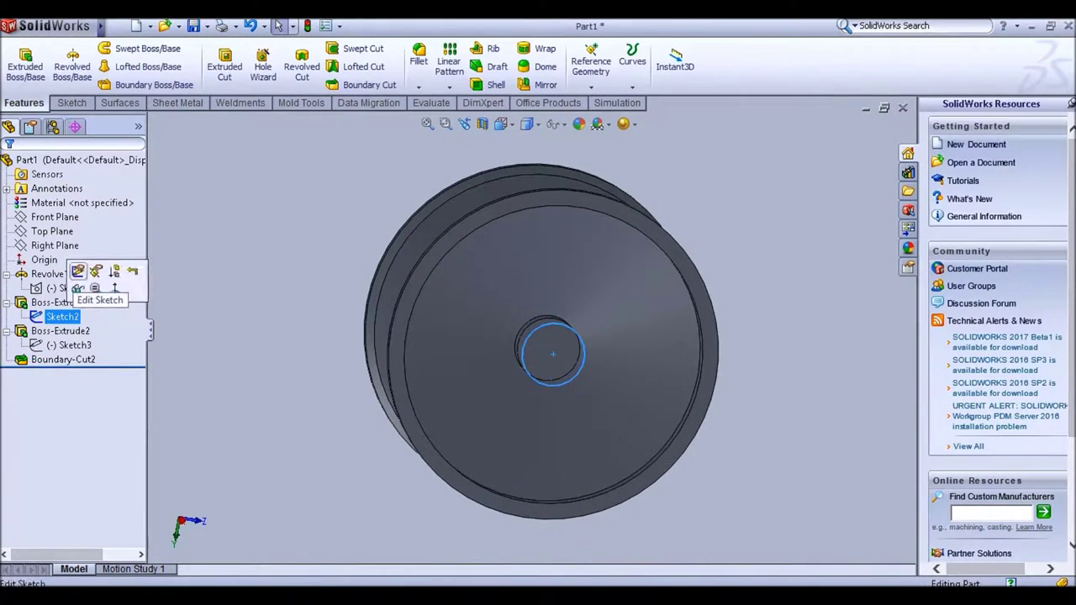
{"action": "left_click", "coordinate": [78, 271]}
{"action": "left_click", "coordinate": [597, 261]}
{"action": "double_click", "coordinate": [597, 262]}
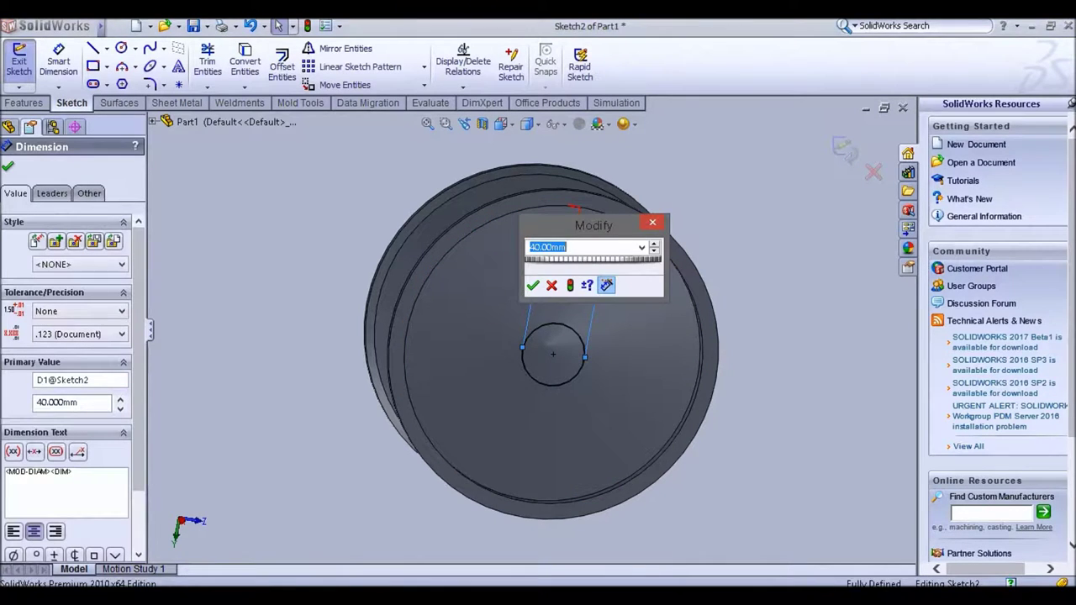
{"action": "type", "text": "50"}
{"action": "key", "text": "Return"}
{"action": "key", "text": "Escape"}
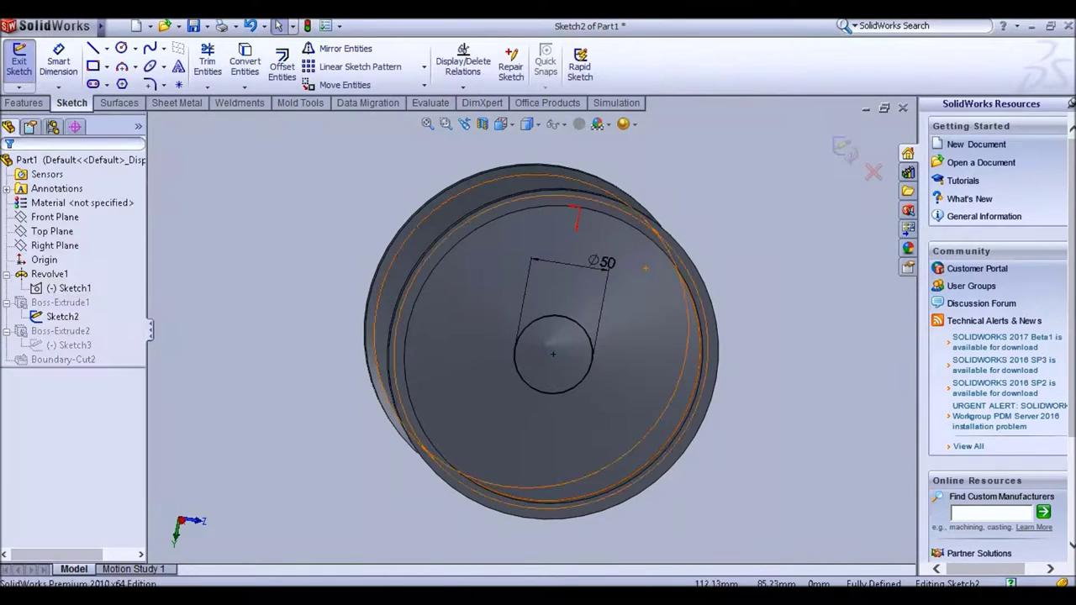
{"action": "scroll", "coordinate": [522, 345], "scroll_direction": "down", "scroll_amount": 5}
{"action": "scroll", "coordinate": [580, 370], "scroll_direction": "up", "scroll_amount": 3}
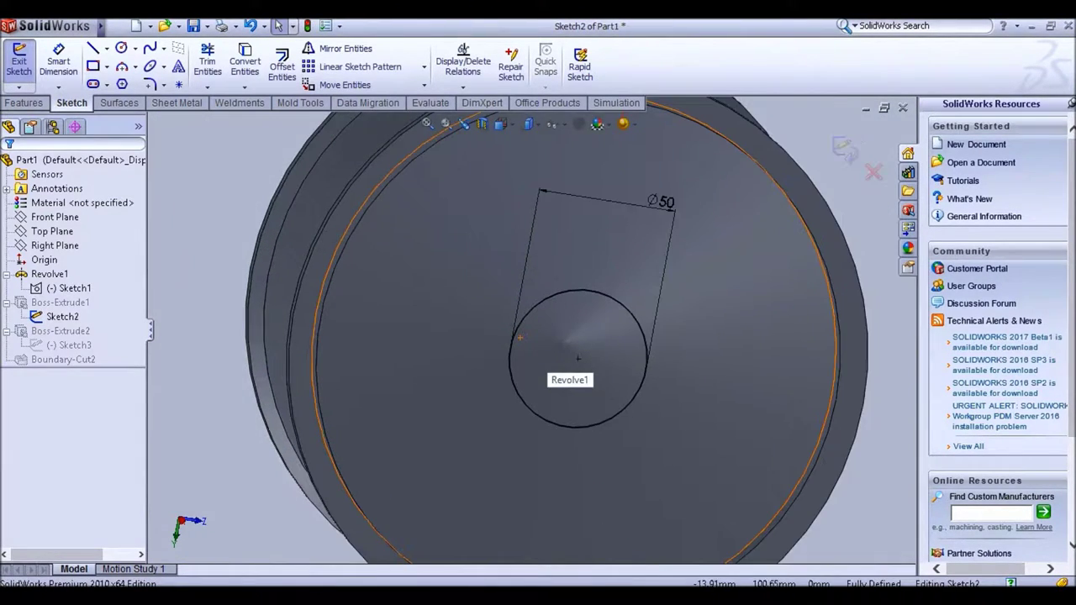
{"action": "key", "text": "ctrl+b"}
{"action": "mouse_move", "coordinate": [579, 370]}
{"action": "middle_mouse_down"}
{"action": "mouse_move", "coordinate": [639, 353]}
{"action": "mouse_move", "coordinate": [606, 362]}
{"action": "mouse_move", "coordinate": [589, 345]}
{"action": "mouse_move", "coordinate": [563, 349]}
{"action": "mouse_move", "coordinate": [580, 353]}
{"action": "mouse_move", "coordinate": [589, 336]}
{"action": "mouse_move", "coordinate": [613, 353]}
{"action": "mouse_move", "coordinate": [529, 353]}
{"action": "middle_mouse_up"}
{"action": "scroll", "coordinate": [541, 356], "scroll_direction": "down", "scroll_amount": 3}
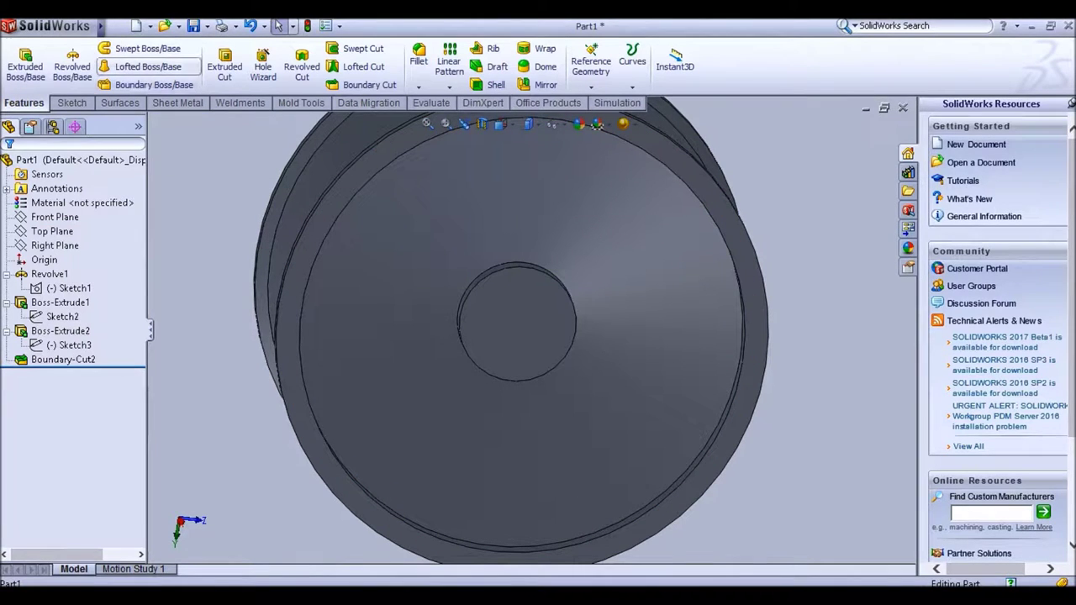
Step: Start an extruded cut sketch on the circular face at the centre of the wheel
{"action": "left_click", "coordinate": [225, 66]}
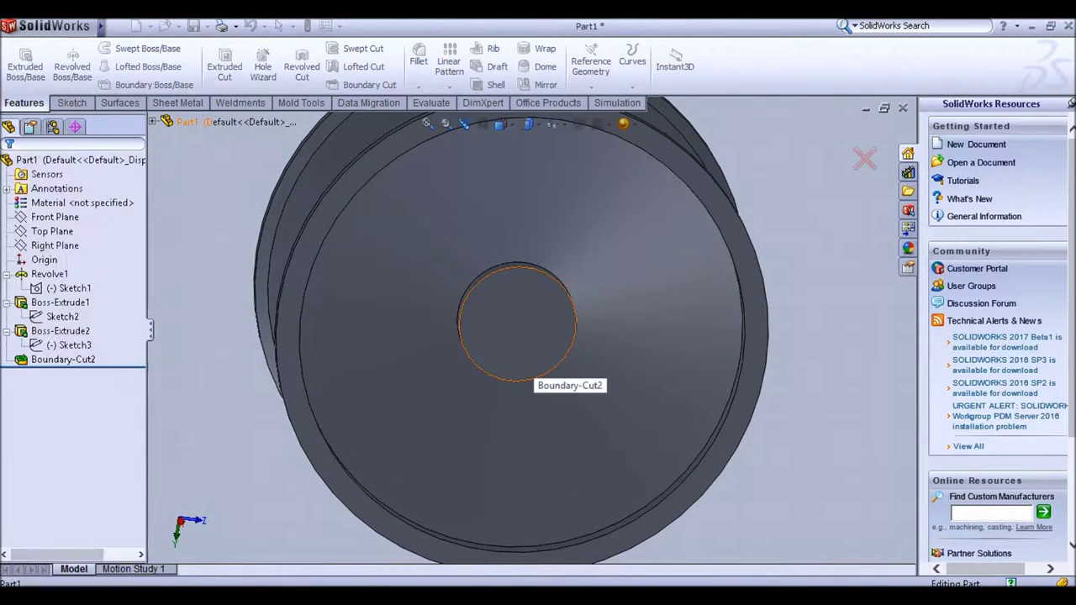
{"action": "left_click", "coordinate": [532, 375]}
{"action": "left_click", "coordinate": [501, 123]}
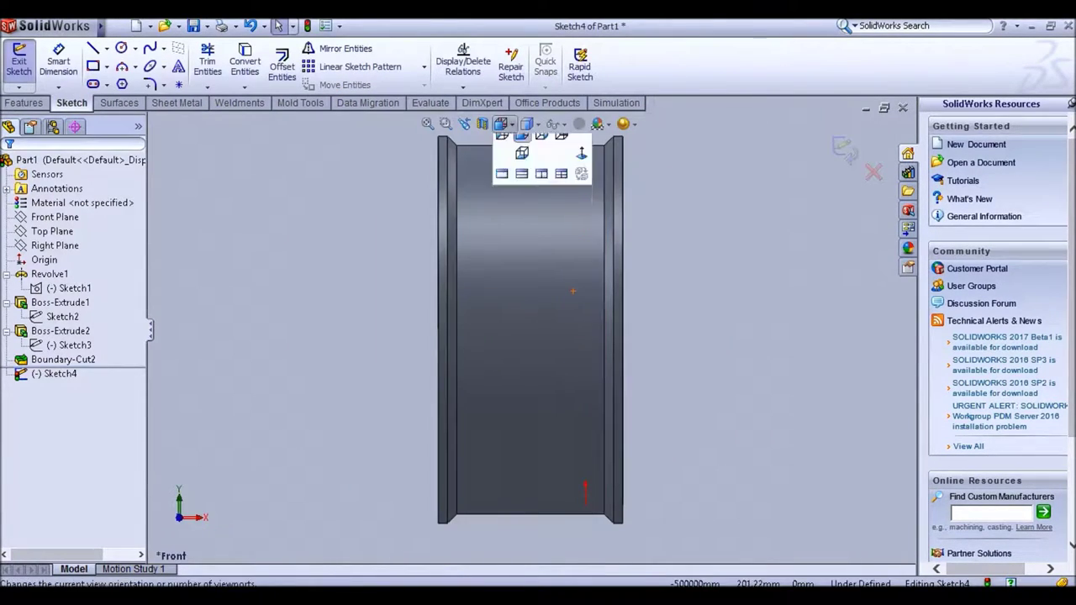
{"action": "left_click", "coordinate": [521, 136]}
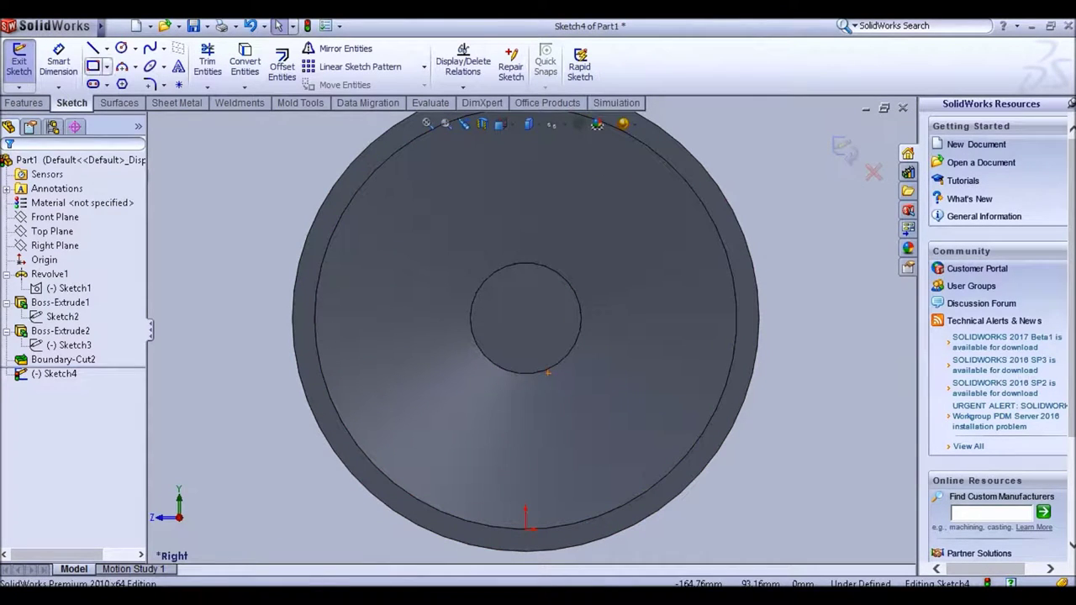
Step: Sketch two lines, each about 95 mm long, from the hub centre down to the inner rim circle, forming an inverted V
{"action": "key", "text": "l"}
{"action": "left_click", "coordinate": [526, 318]}
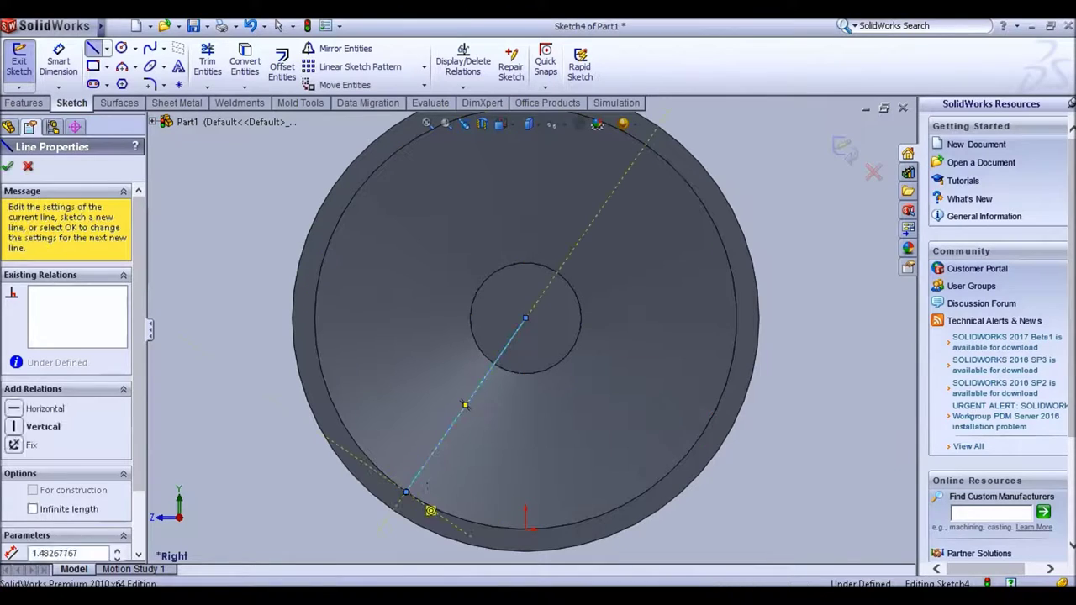
{"action": "left_click", "coordinate": [406, 492]}
{"action": "key", "text": "Escape"}
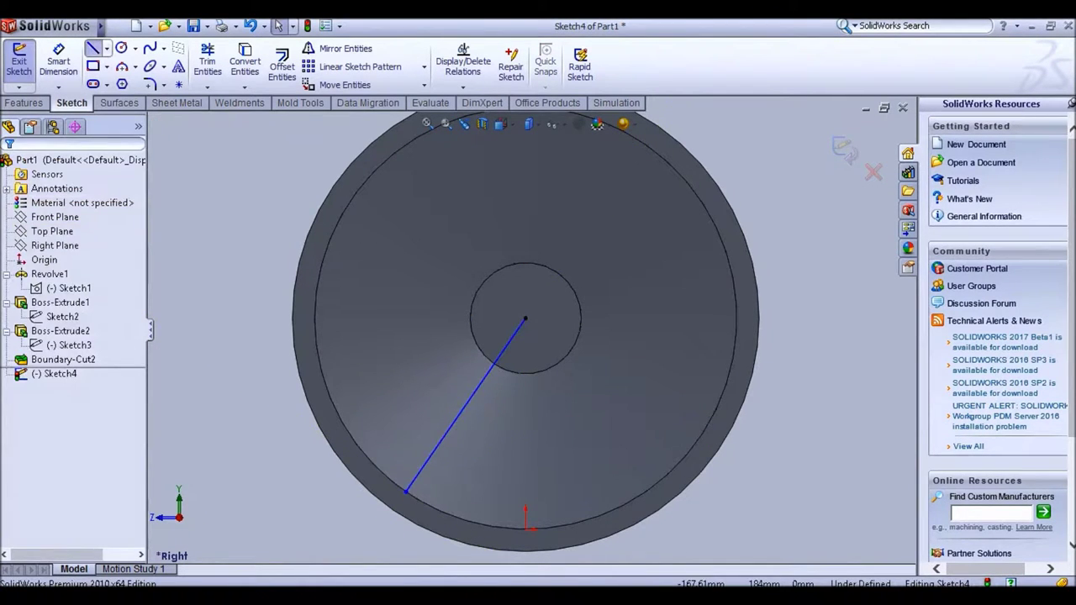
{"action": "left_click", "coordinate": [94, 49]}
{"action": "left_click", "coordinate": [525, 317]}
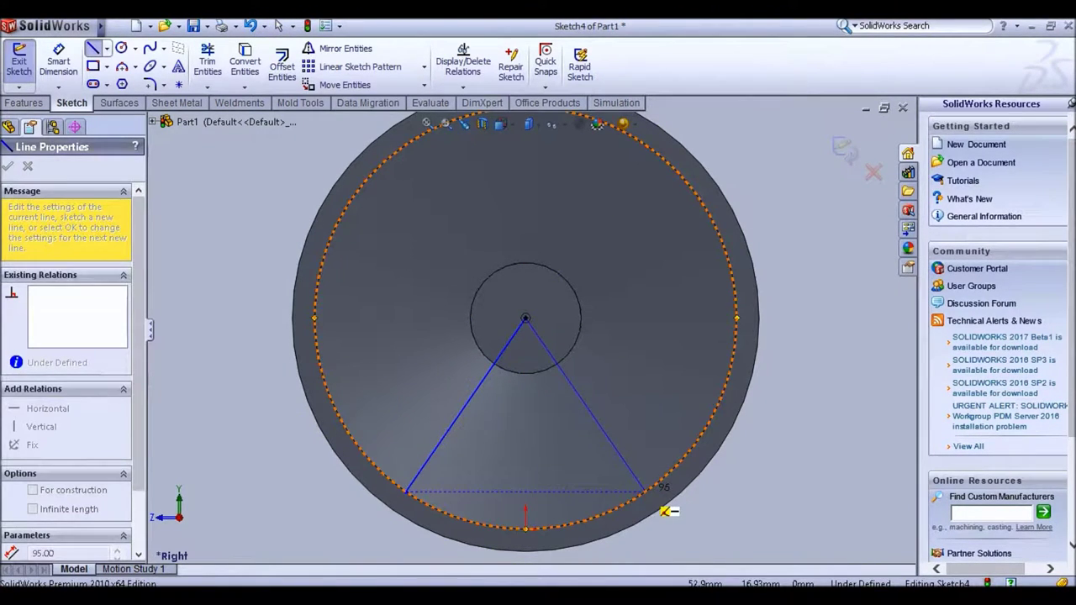
{"action": "left_click", "coordinate": [645, 490]}
{"action": "key", "text": "Escape"}
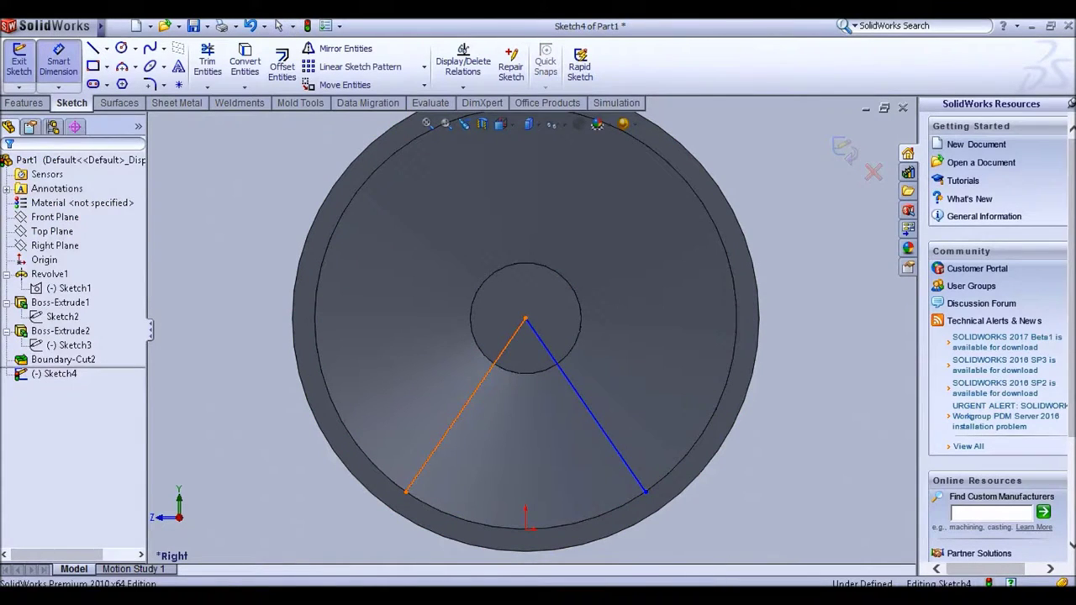
Step: Dimension the angle between the two sketch lines as 72° and close the calculator
{"action": "left_click", "coordinate": [480, 385]}
{"action": "left_click", "coordinate": [570, 385]}
{"action": "left_click", "coordinate": [525, 380]}
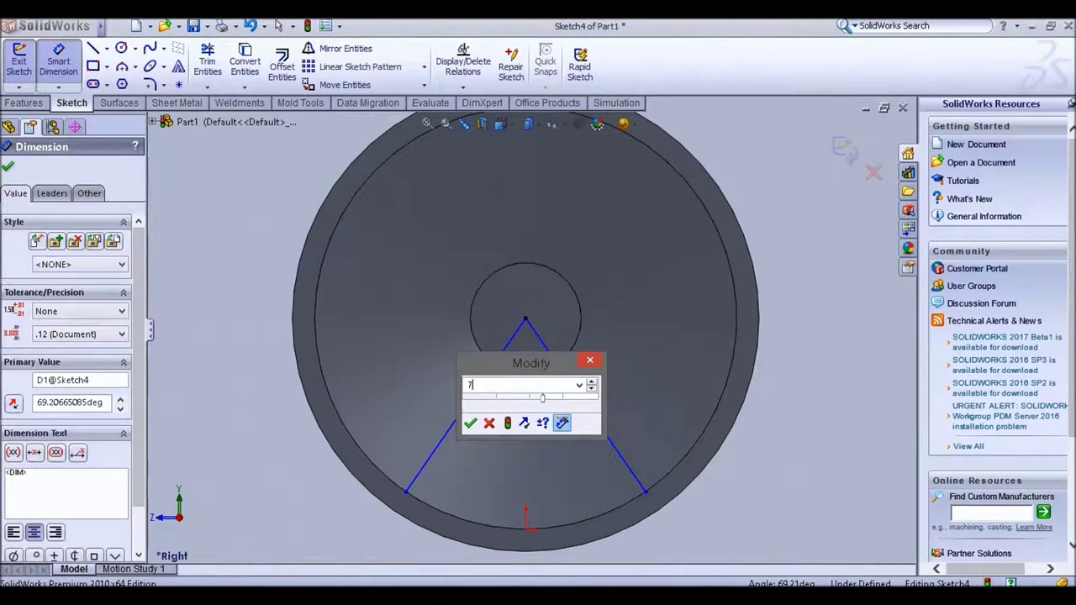
{"action": "type", "text": "72"}
{"action": "key", "text": "Return"}
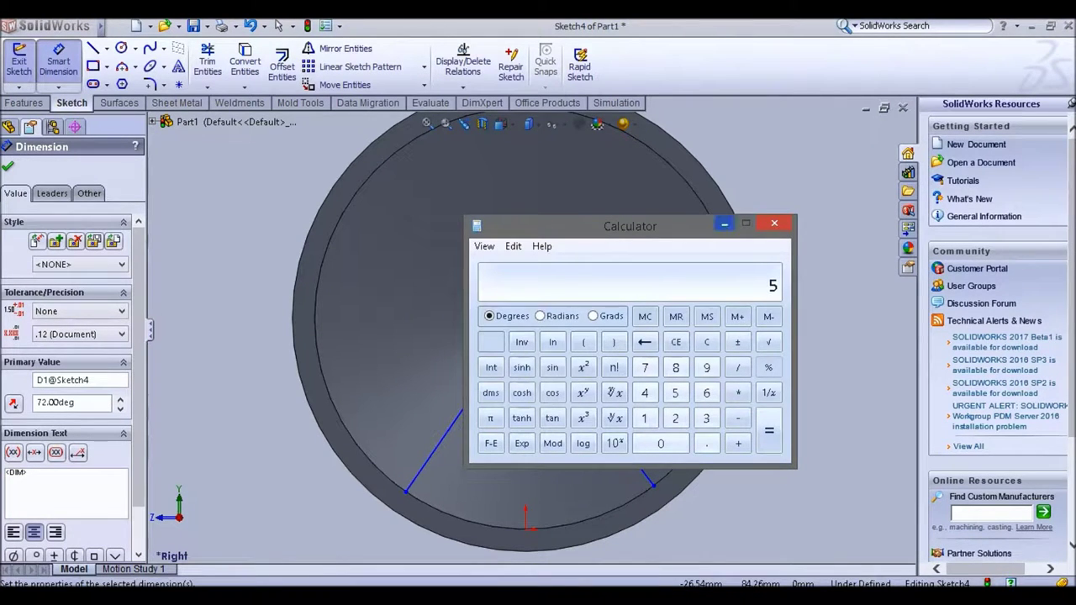
{"action": "key", "text": "alt+F4"}
{"action": "scroll", "coordinate": [449, 243], "scroll_direction": "up", "scroll_amount": 2}
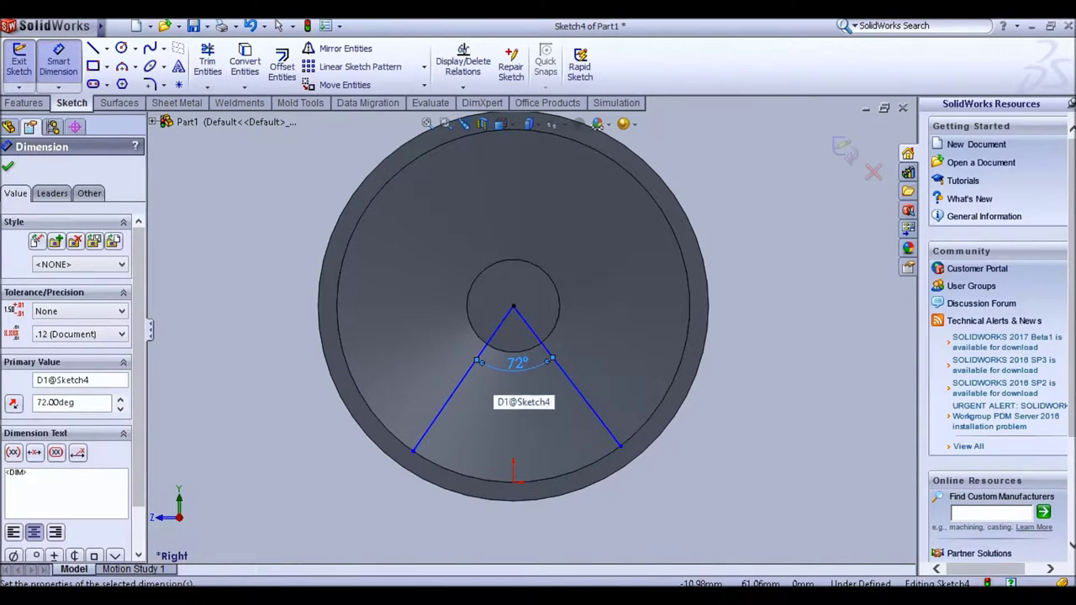
{"action": "scroll", "coordinate": [484, 381], "scroll_direction": "down", "scroll_amount": 1}
Step: Sketch a line about 75 mm long from the hub circle's lowest point to the inner rim circle, beside the left angled line's end
{"action": "left_click", "coordinate": [93, 48]}
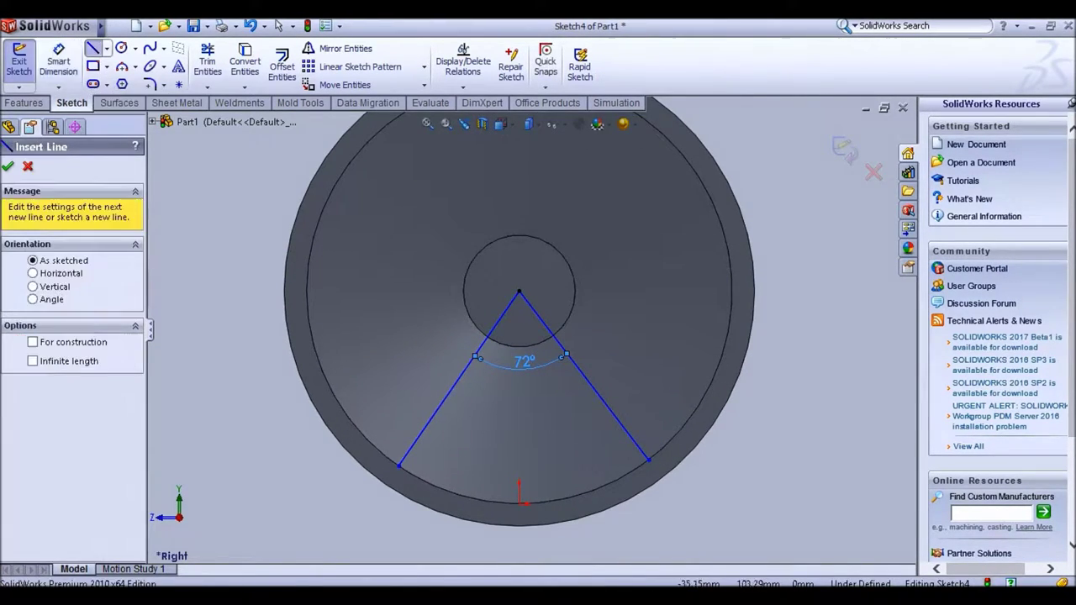
{"action": "left_click", "coordinate": [519, 346]}
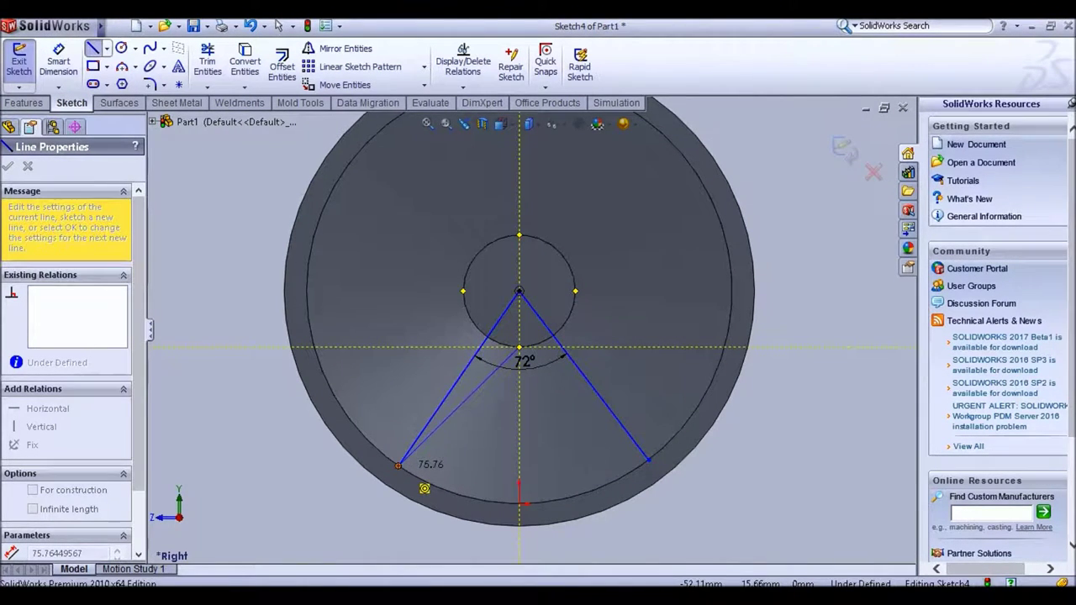
{"action": "scroll", "coordinate": [398, 465], "scroll_direction": "down", "scroll_amount": 1}
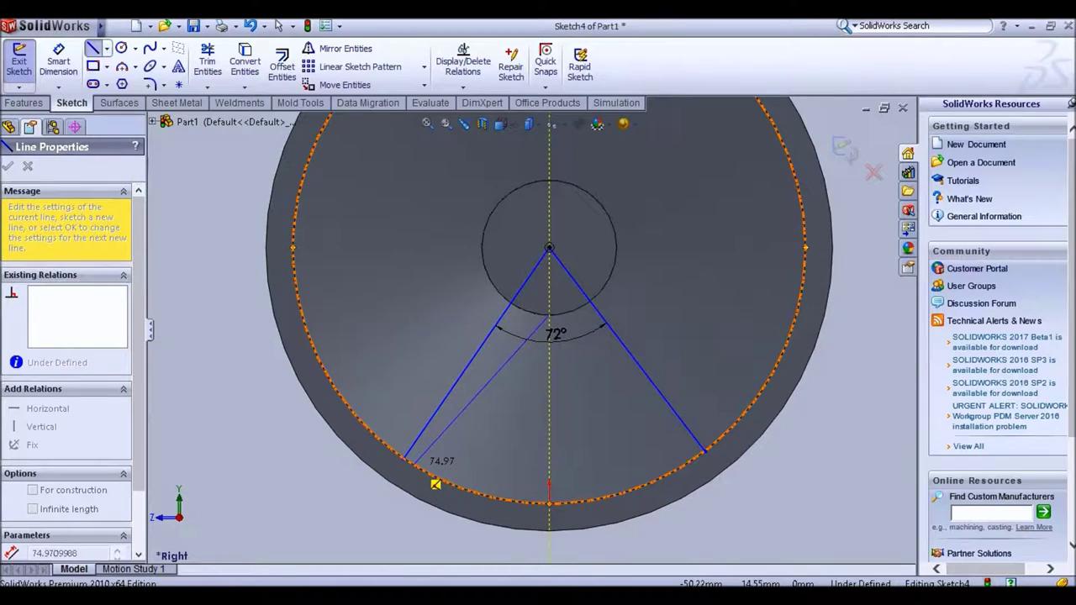
{"action": "left_click", "coordinate": [413, 464]}
{"action": "key", "text": "Escape"}
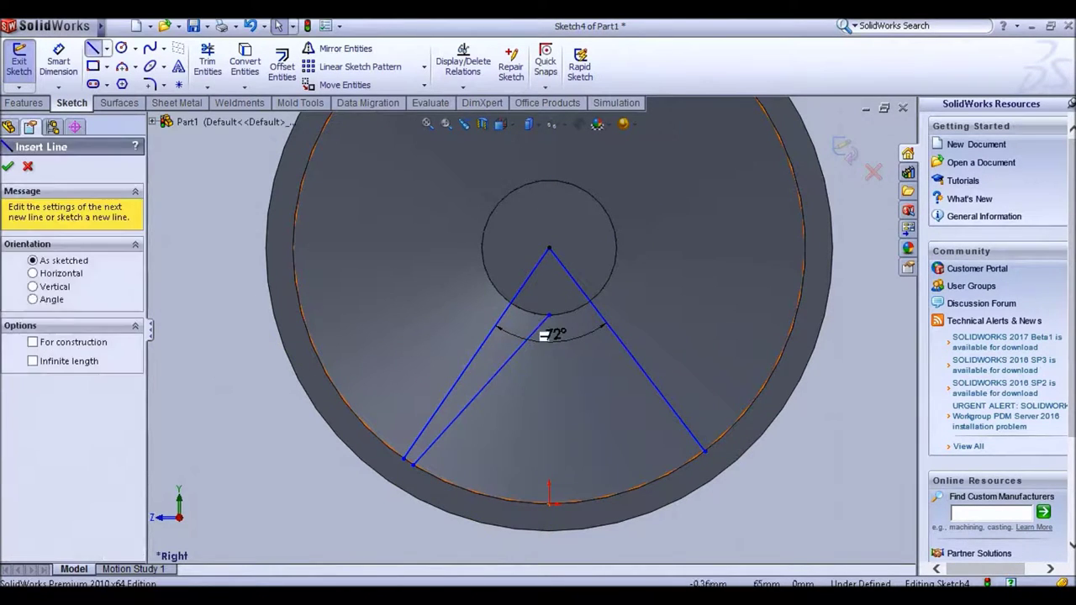
{"action": "key", "text": "Escape"}
Step: Dimension the distance between the two neighbouring line endpoints on the inner rim circle as 5 mm
{"action": "scroll", "coordinate": [443, 475], "scroll_direction": "down", "scroll_amount": 1}
{"action": "key", "text": "d"}
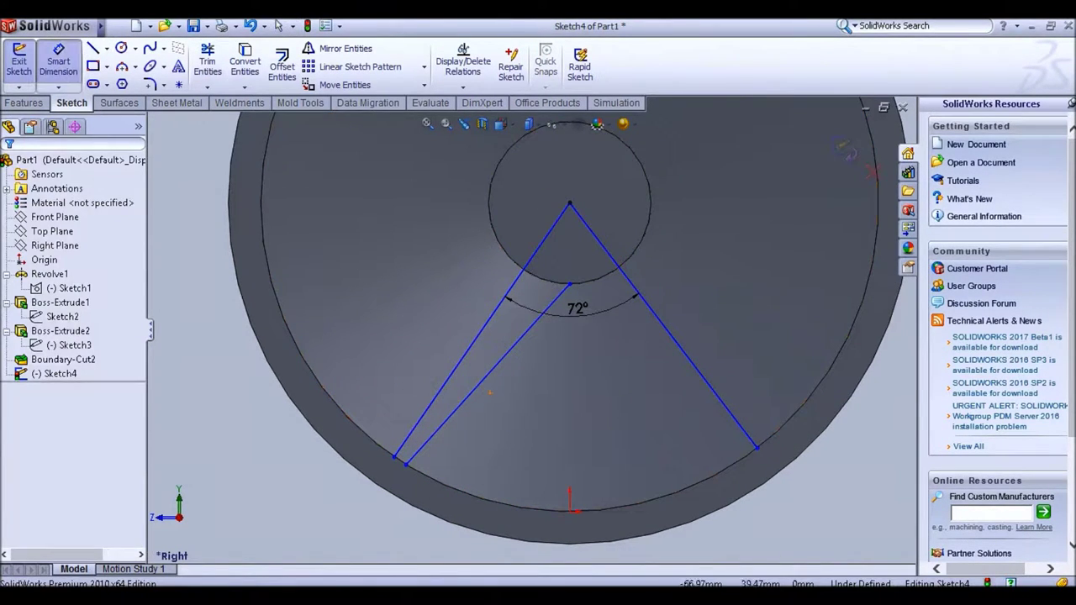
{"action": "left_click", "coordinate": [394, 456]}
{"action": "left_click", "coordinate": [405, 464]}
{"action": "left_click", "coordinate": [370, 492]}
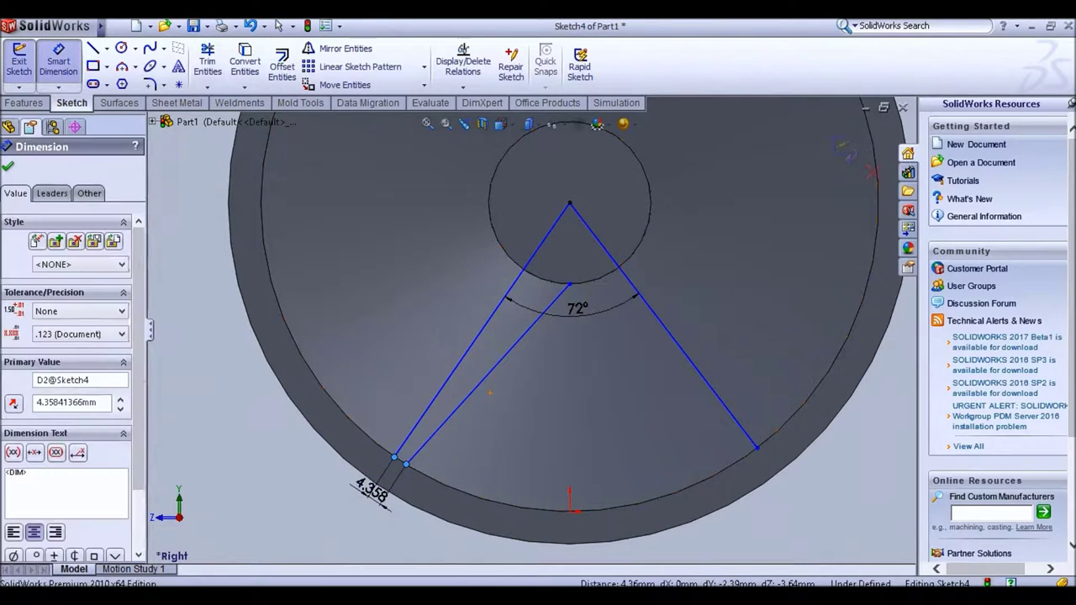
{"action": "type", "text": "5"}
{"action": "key", "text": "Return"}
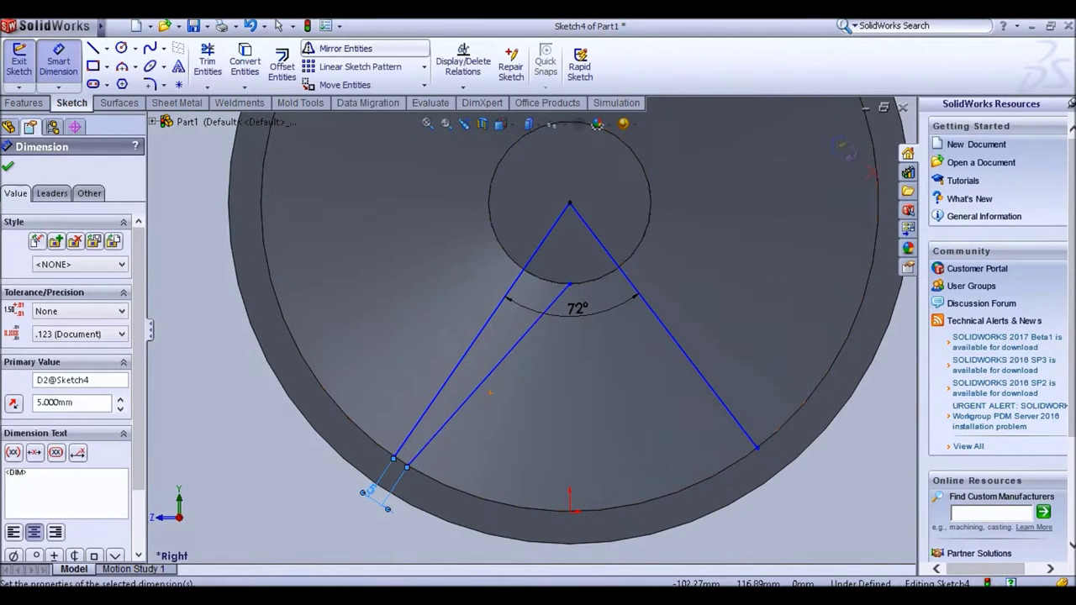
Step: Sketch a vertical line from the hub circle's lowest point up to the hub centre
{"action": "left_click", "coordinate": [92, 48]}
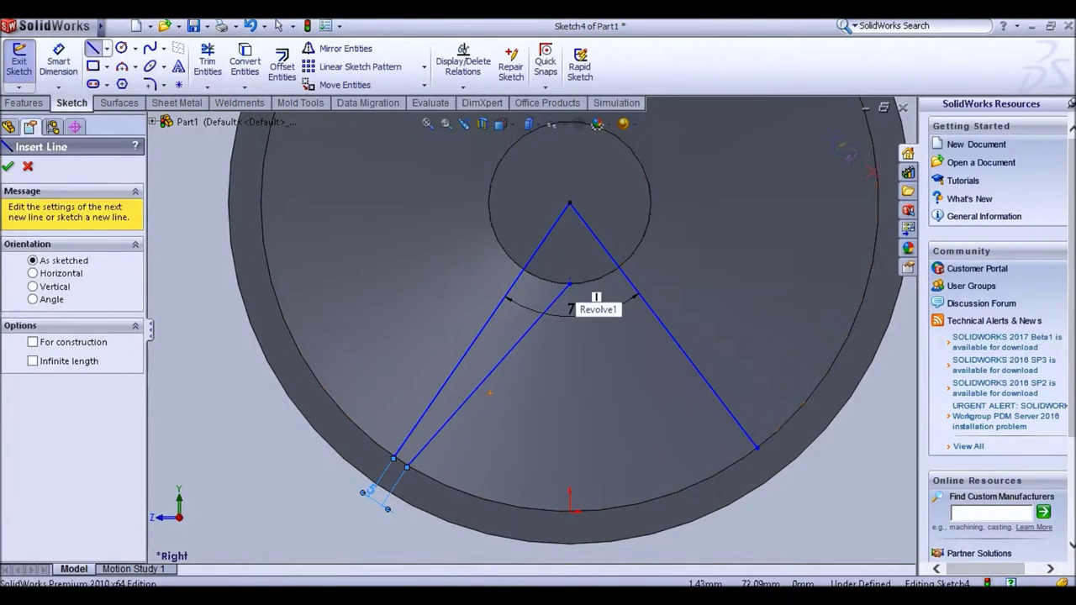
{"action": "left_click_drag", "start_coordinate": [570, 284], "coordinate": [570, 203]}
{"action": "key", "text": "Escape"}
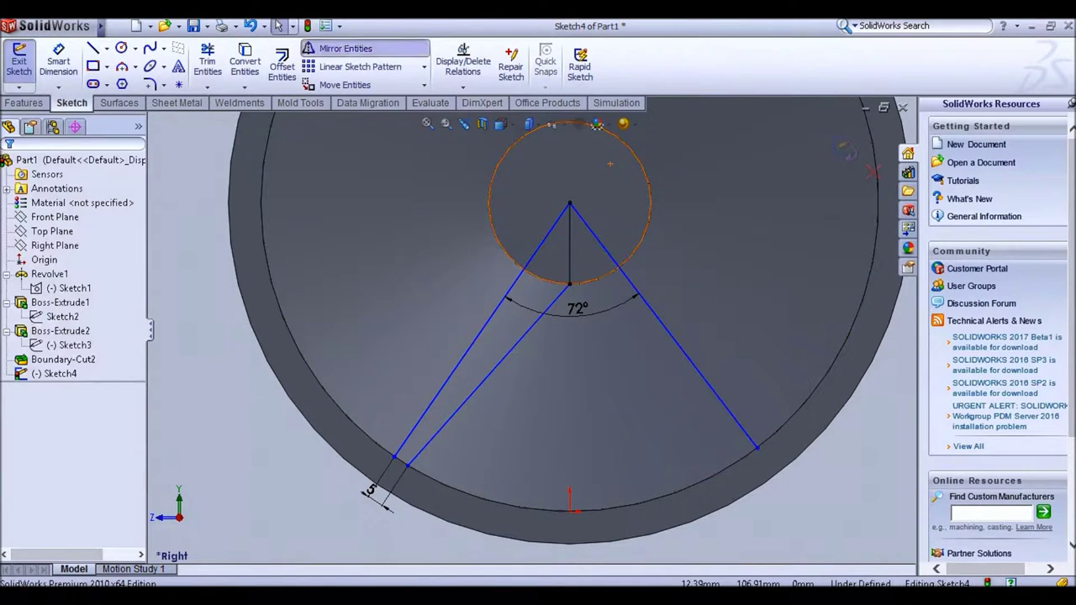
Step: Mirror the inner angled line about the vertical line
{"action": "left_click", "coordinate": [337, 48]}
{"action": "left_click", "coordinate": [488, 375]}
{"action": "left_click", "coordinate": [82, 370]}
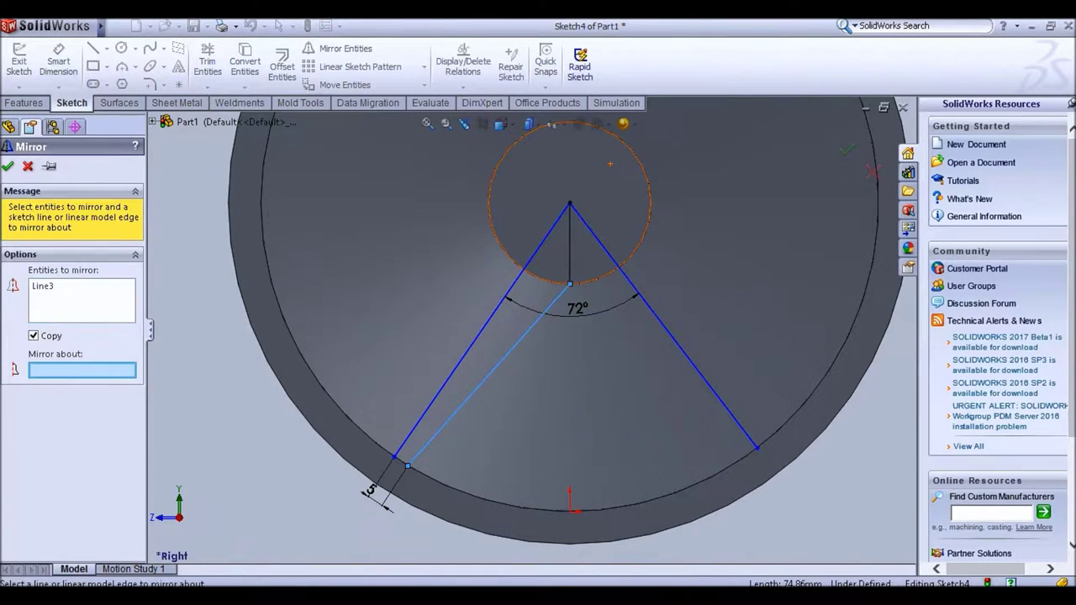
{"action": "left_click", "coordinate": [570, 244]}
{"action": "key", "text": "Return"}
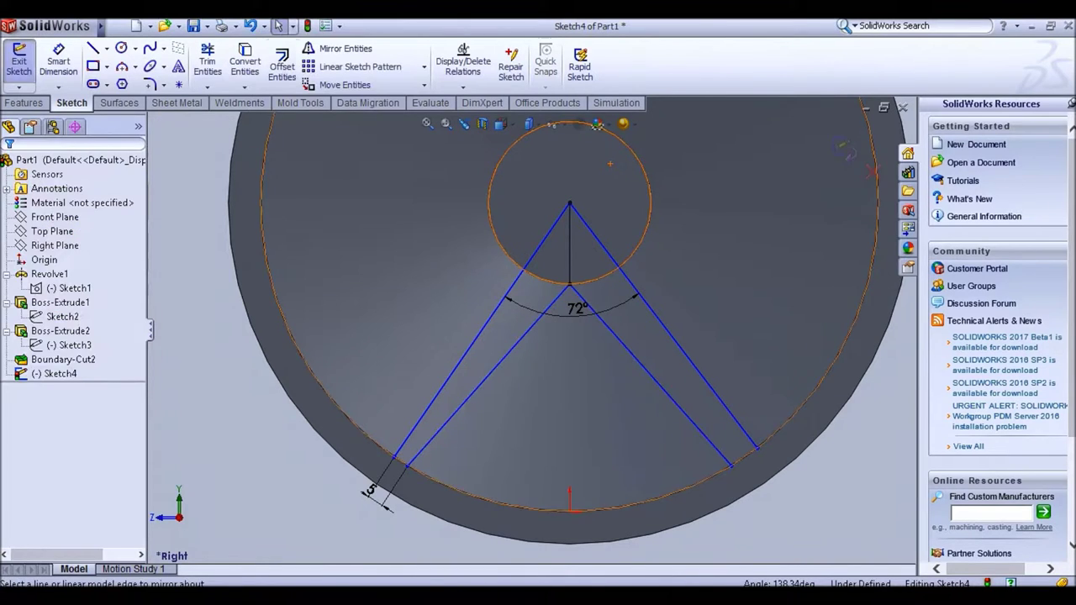
Step: Delete the two outer lines from the hub centre and the vertical line, leaving only the two inner angled lines
{"action": "left_click", "coordinate": [502, 302]}
{"action": "key", "text": "Delete"}
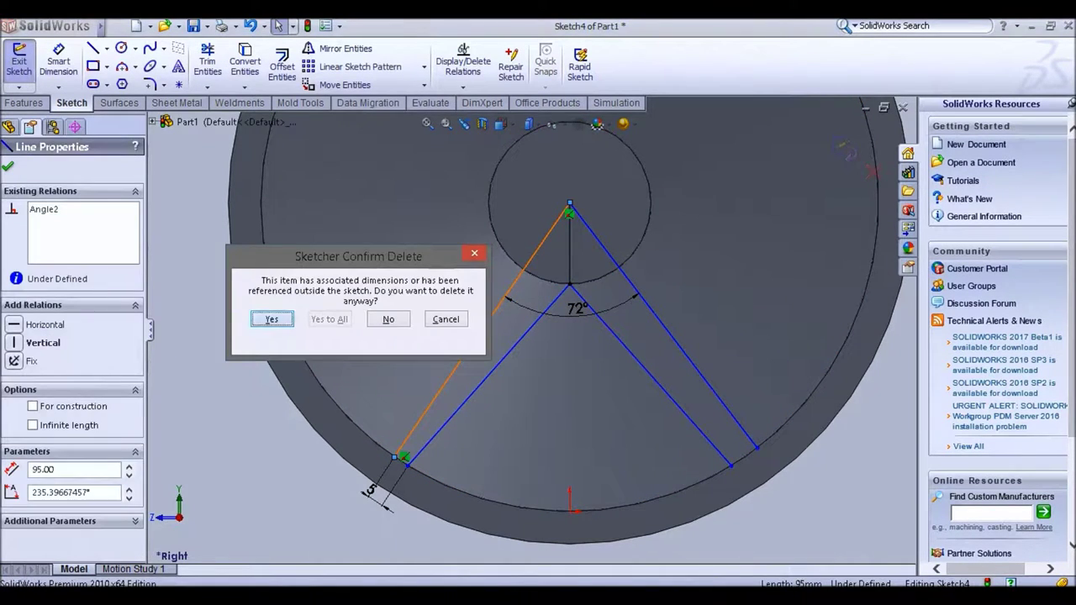
{"action": "key", "text": "Return"}
{"action": "key", "text": "Delete"}
{"action": "left_click", "coordinate": [663, 326]}
{"action": "key", "text": "Delete"}
{"action": "left_click", "coordinate": [122, 25]}
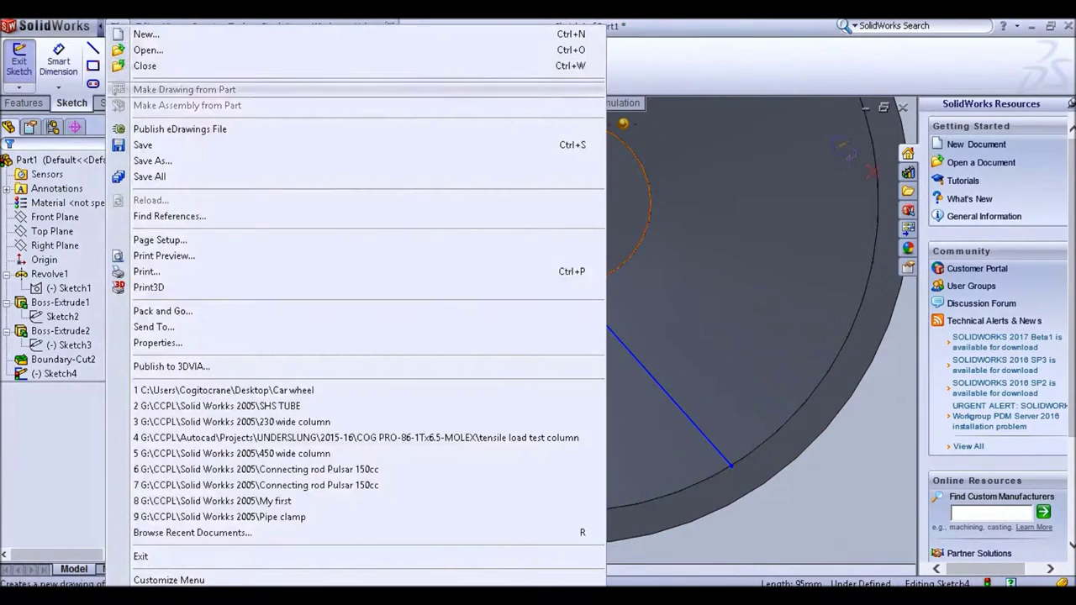
{"action": "key", "text": "Escape"}
Step: Add a 12 mm sketch fillet at the corner where the two angled lines meet below the hub
{"action": "left_click", "coordinate": [150, 84]}
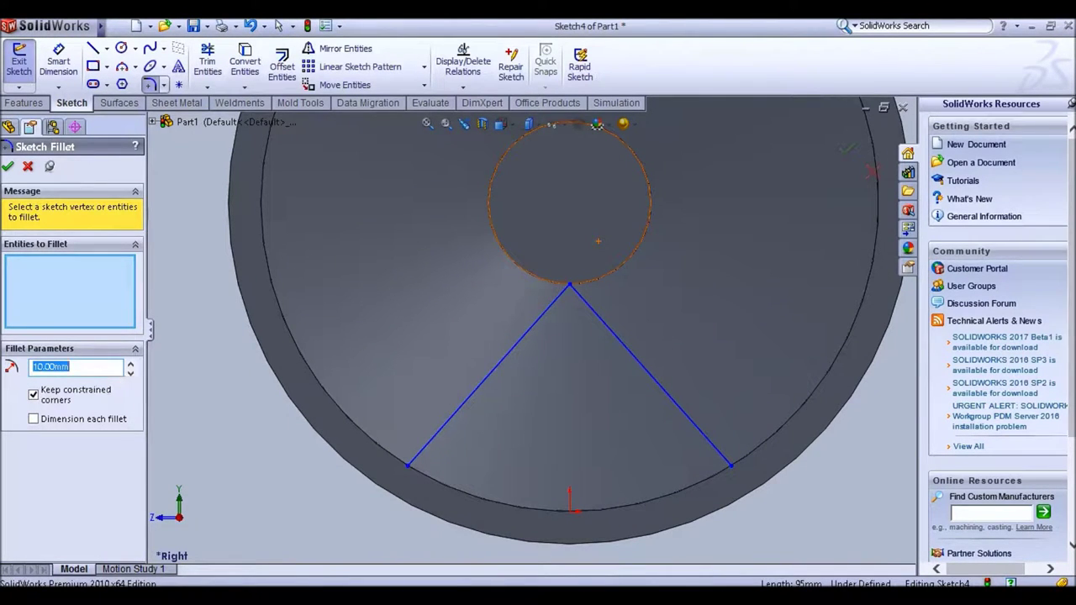
{"action": "left_click", "coordinate": [488, 375]}
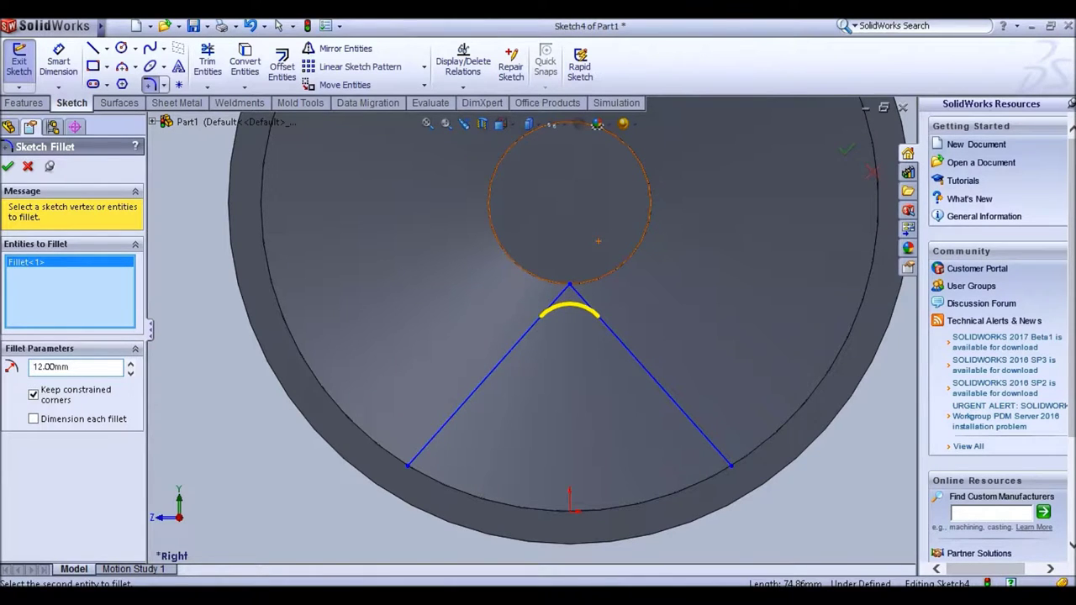
{"action": "left_click", "coordinate": [7, 165]}
{"action": "scroll", "coordinate": [679, 306], "scroll_direction": "down", "scroll_amount": 2}
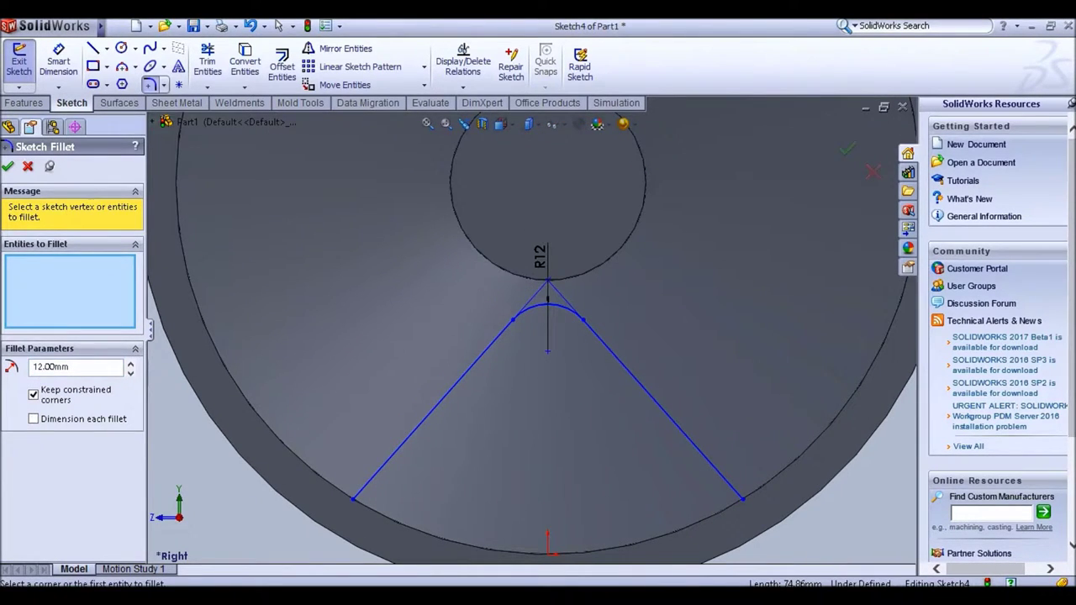
Step: Close the profile with a three-point arc between the two lines' outer ends, passing through the inner rim circle's lowest point
{"action": "left_click", "coordinate": [122, 65]}
{"action": "left_click", "coordinate": [354, 499]}
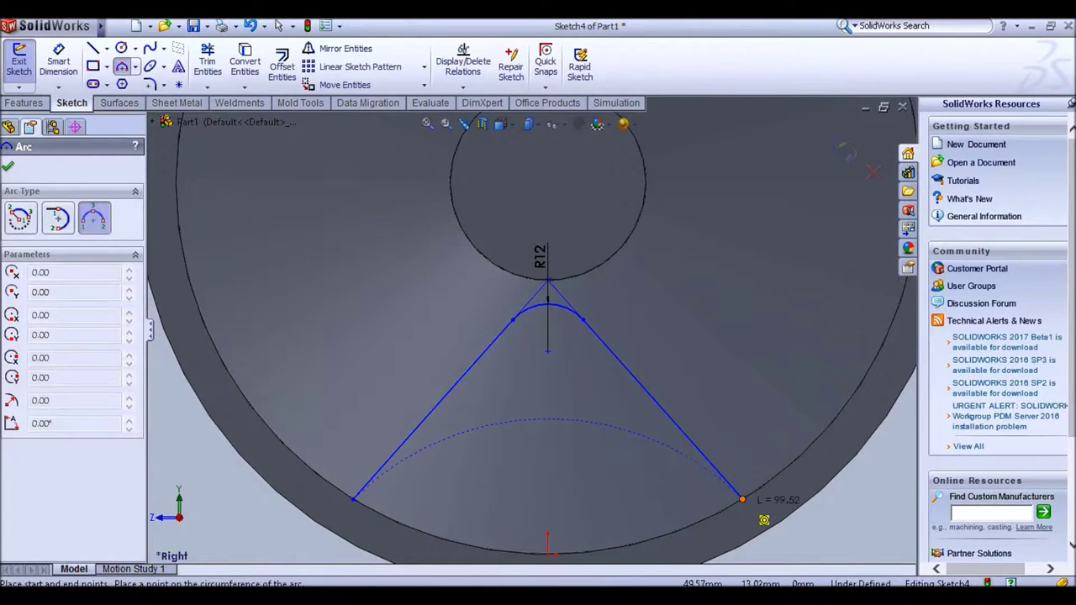
{"action": "left_click", "coordinate": [742, 499]}
{"action": "left_click", "coordinate": [547, 553]}
{"action": "scroll", "coordinate": [381, 301], "scroll_direction": "up", "scroll_amount": 2}
{"action": "key", "text": "Escape"}
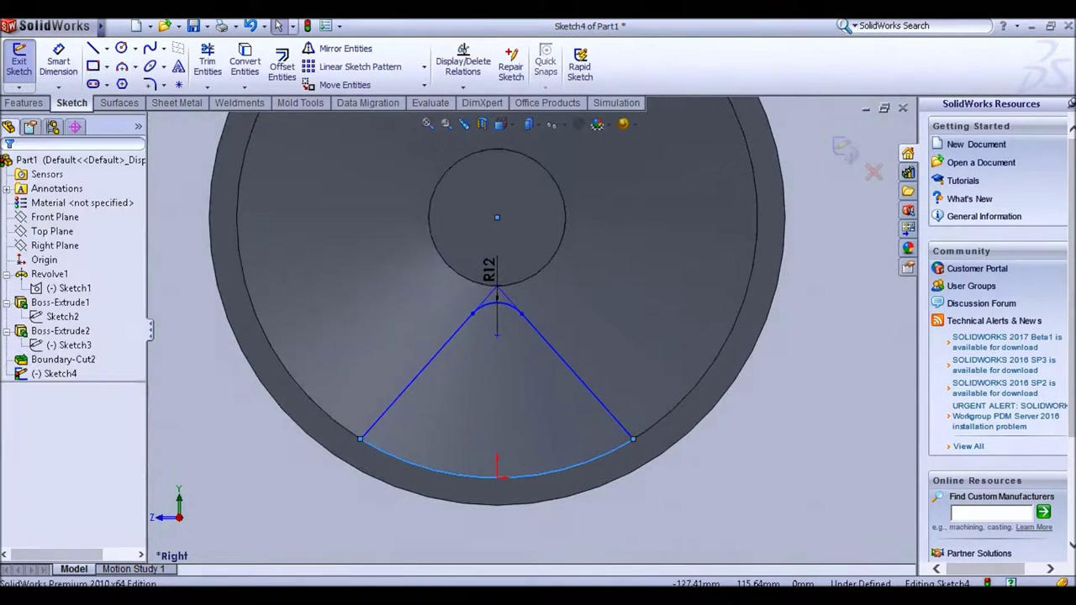
Step: Circular-pattern the arc, both angled lines and the fillet around the hub centre with 5 equally spaced instances over 360°
{"action": "left_click", "coordinate": [424, 67]}
{"action": "left_click", "coordinate": [395, 154]}
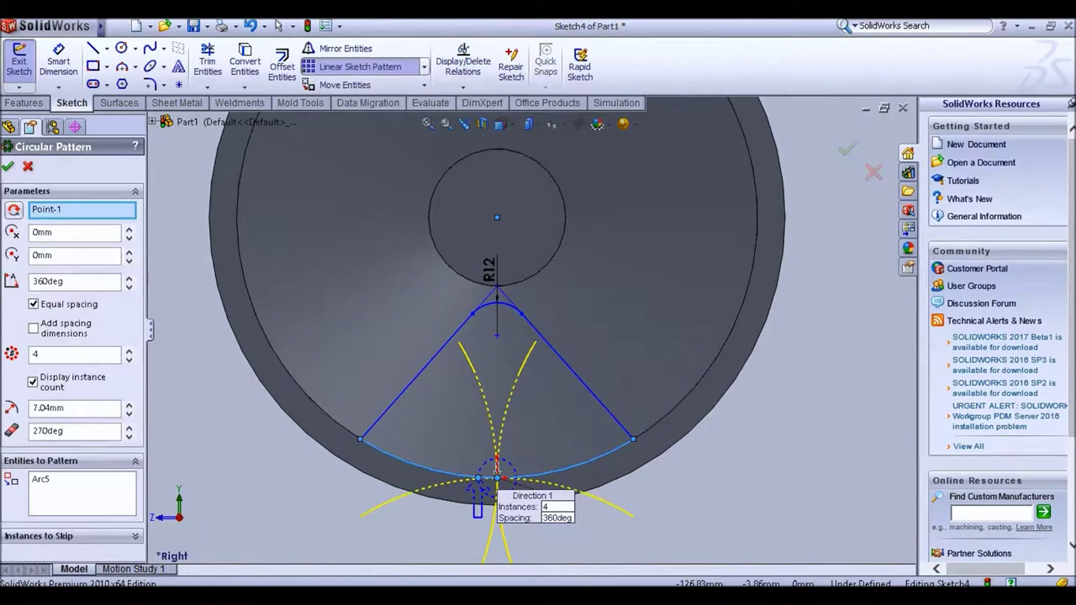
{"action": "left_click", "coordinate": [82, 491]}
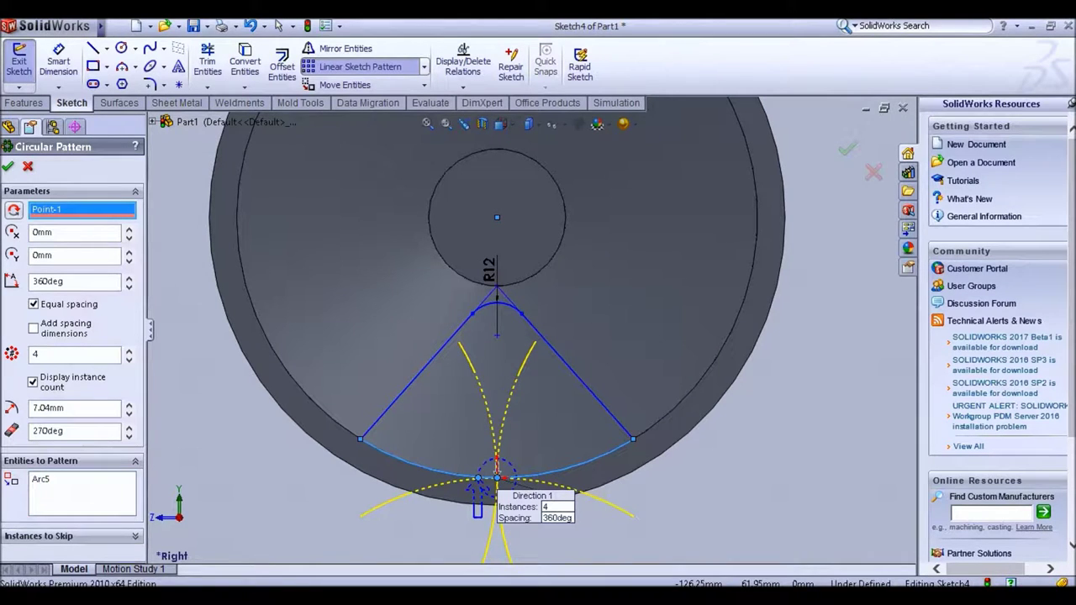
{"action": "left_click", "coordinate": [496, 217]}
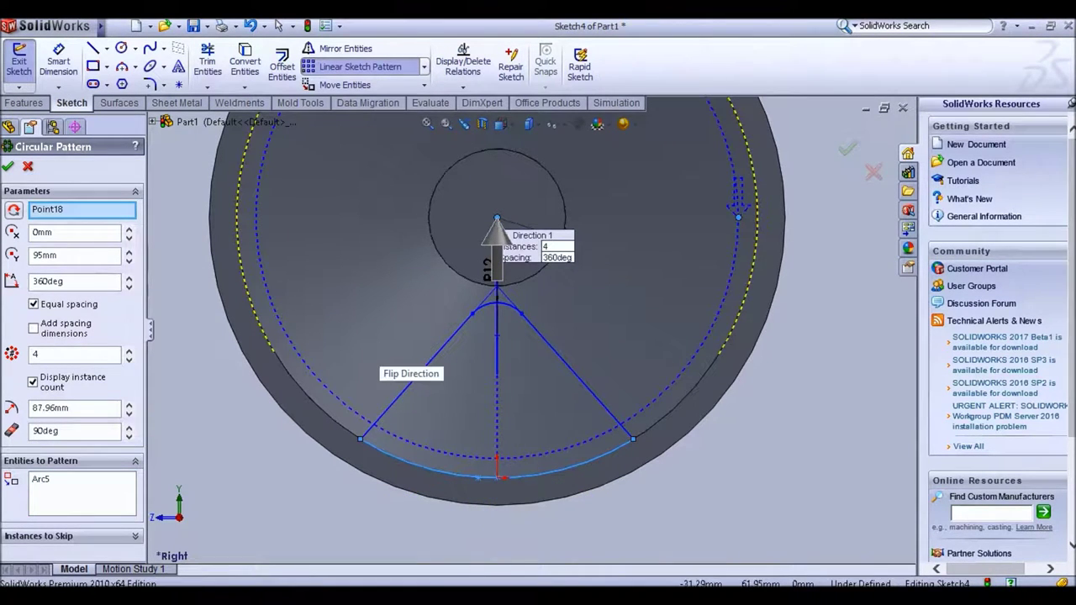
{"action": "left_click", "coordinate": [420, 370]}
{"action": "left_click", "coordinate": [496, 309]}
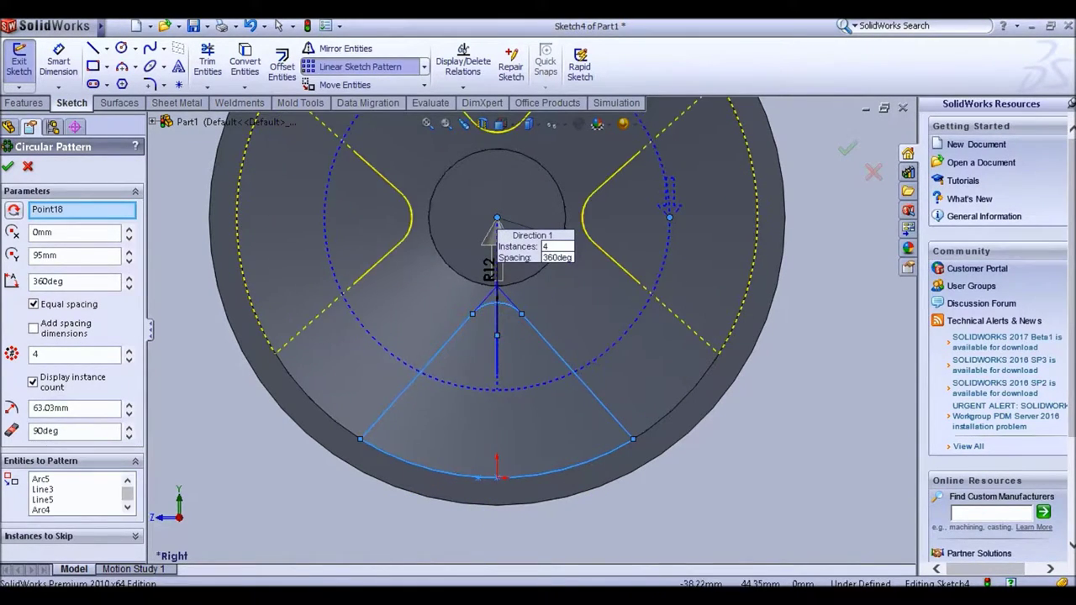
{"action": "scroll", "coordinate": [530, 329], "scroll_direction": "up", "scroll_amount": 5}
{"action": "left_click", "coordinate": [129, 351]}
{"action": "scroll", "coordinate": [595, 277], "scroll_direction": "down", "scroll_amount": 2}
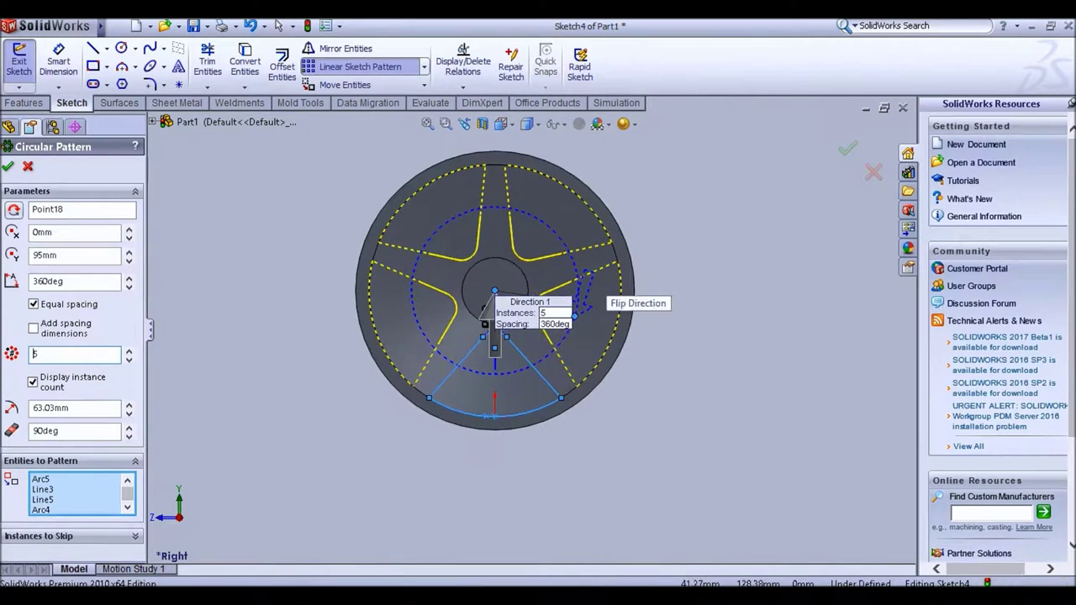
{"action": "key", "text": "Return"}
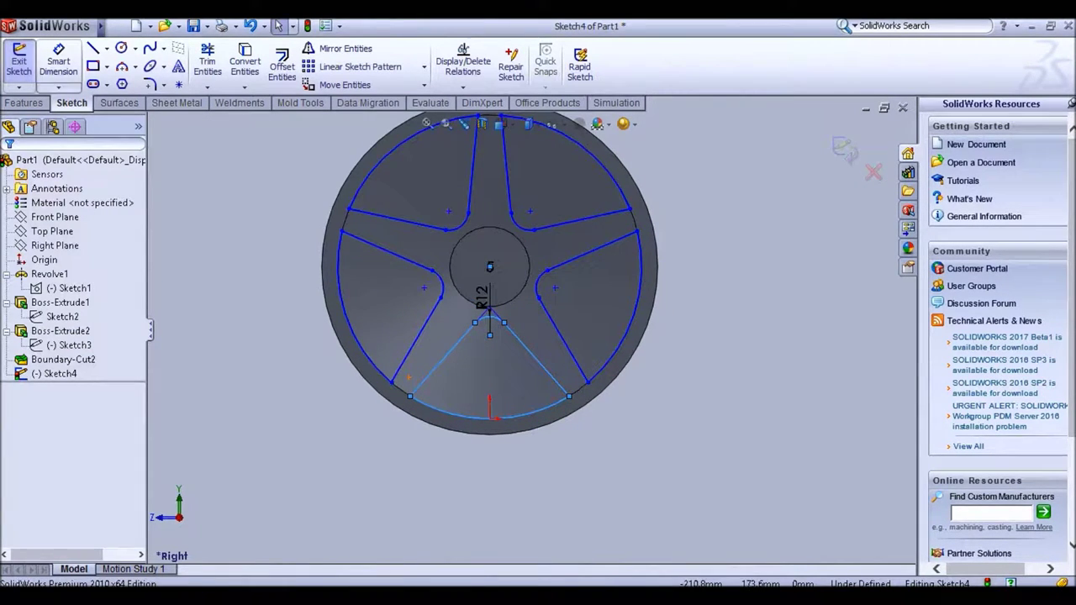
Step: Try to cut the five patterned openings through the wheel with an Extruded Cut set to Through All
{"action": "key", "text": "ctrl+e"}
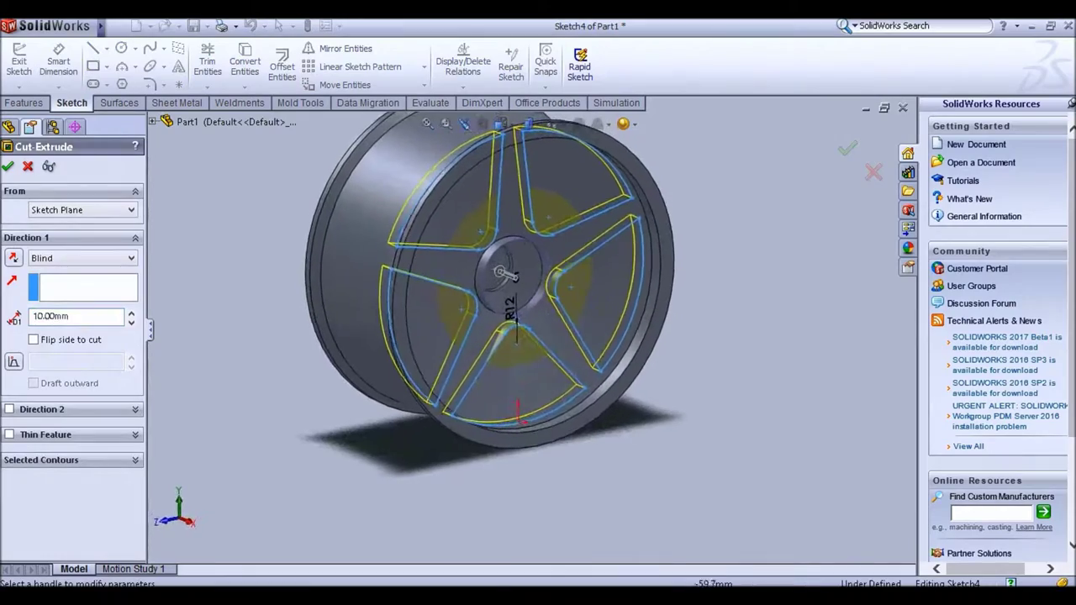
{"action": "left_click", "coordinate": [81, 258]}
{"action": "left_click", "coordinate": [59, 283]}
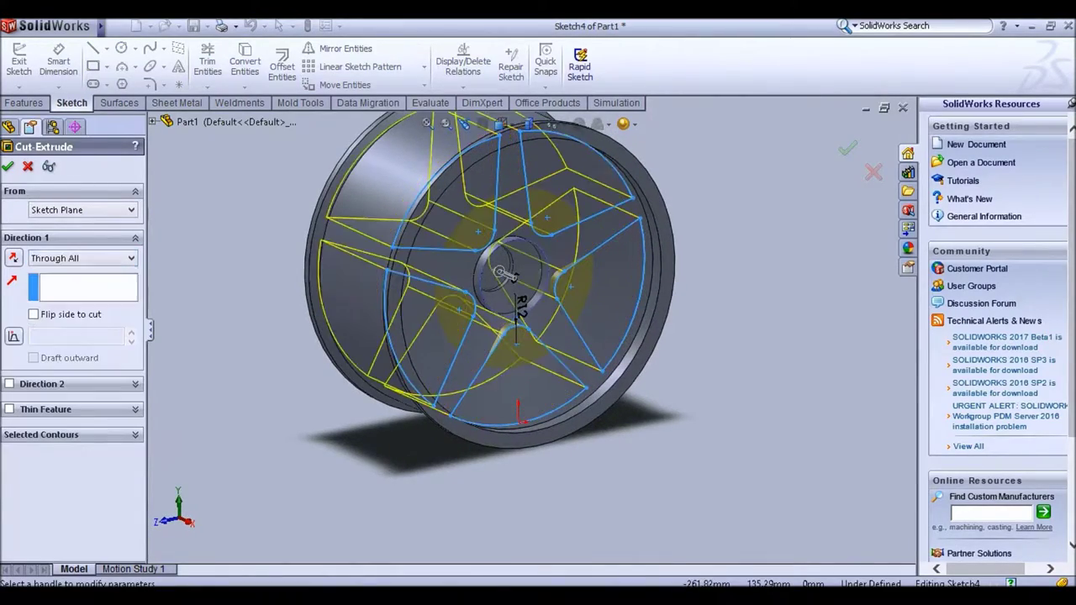
{"action": "middle_click_drag", "start_coordinate": [503, 273], "coordinate": [529, 279]}
{"action": "key", "text": "Return"}
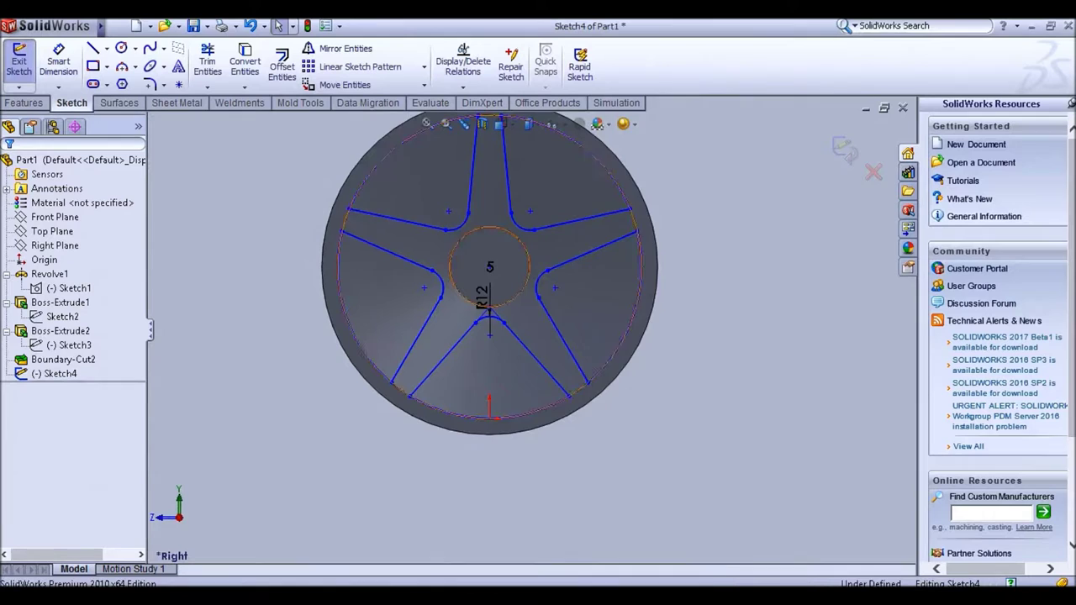
Step: Exit the sketch and try an Extruded Cut from the patterned opening profiles, then cancel it
{"action": "scroll", "coordinate": [488, 395], "scroll_direction": "down", "scroll_amount": 3}
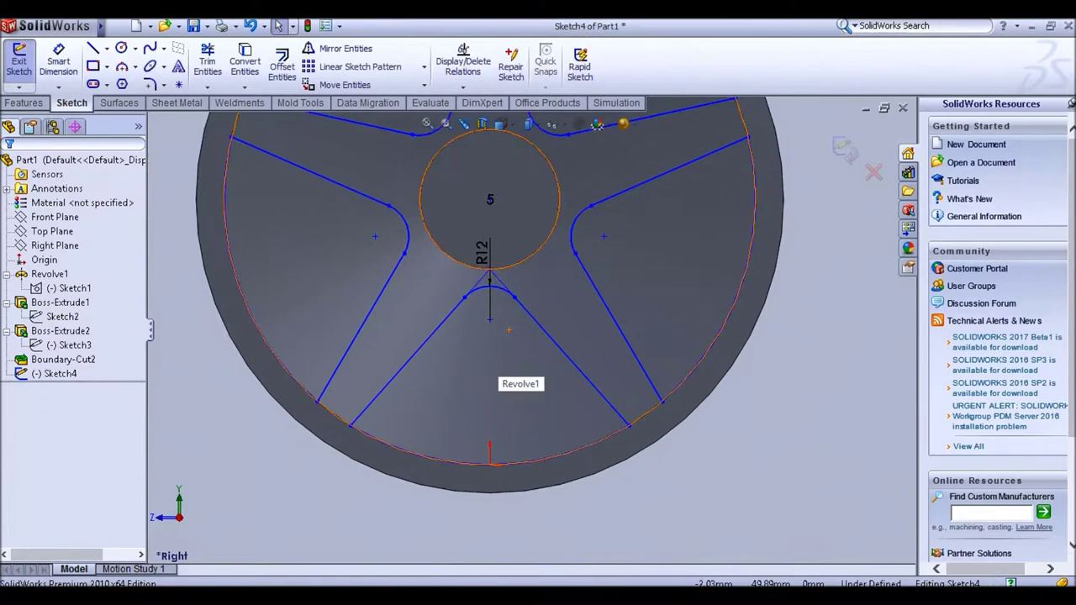
{"action": "scroll", "coordinate": [512, 370], "scroll_direction": "up", "scroll_amount": 4}
{"action": "scroll", "coordinate": [470, 353], "scroll_direction": "up", "scroll_amount": 1}
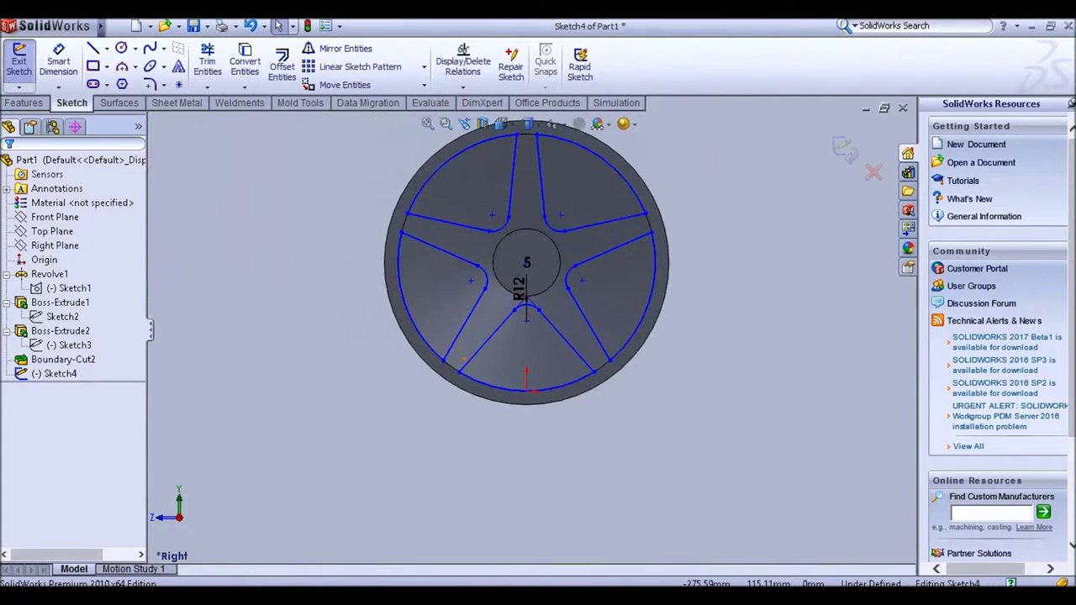
{"action": "left_click", "coordinate": [18, 61]}
{"action": "left_click", "coordinate": [225, 67]}
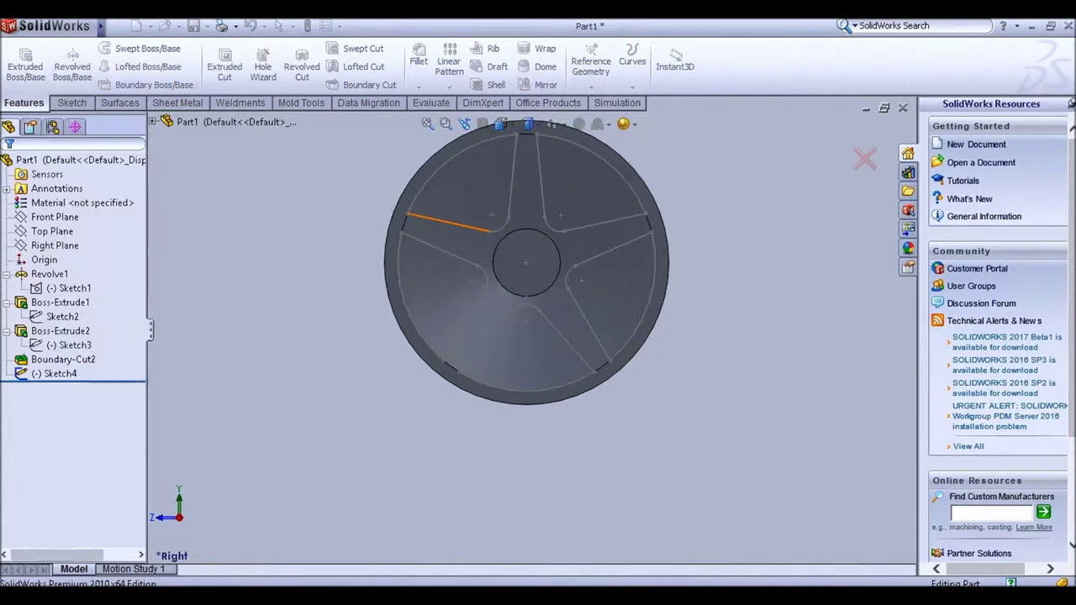
{"action": "left_click", "coordinate": [437, 220]}
{"action": "scroll", "coordinate": [533, 267], "scroll_direction": "down", "scroll_amount": 5}
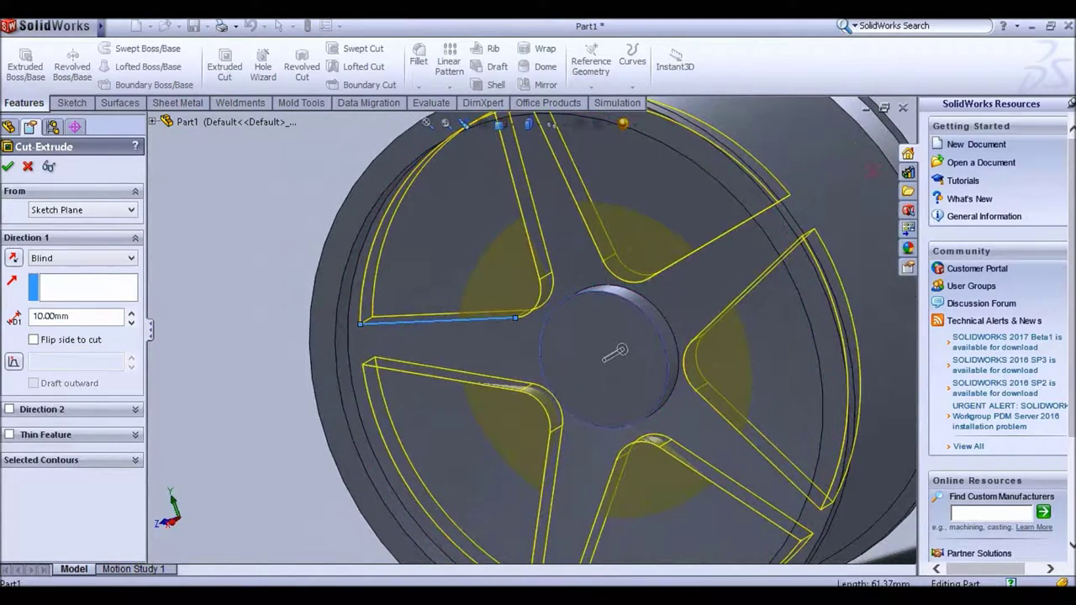
{"action": "key", "text": "Escape"}
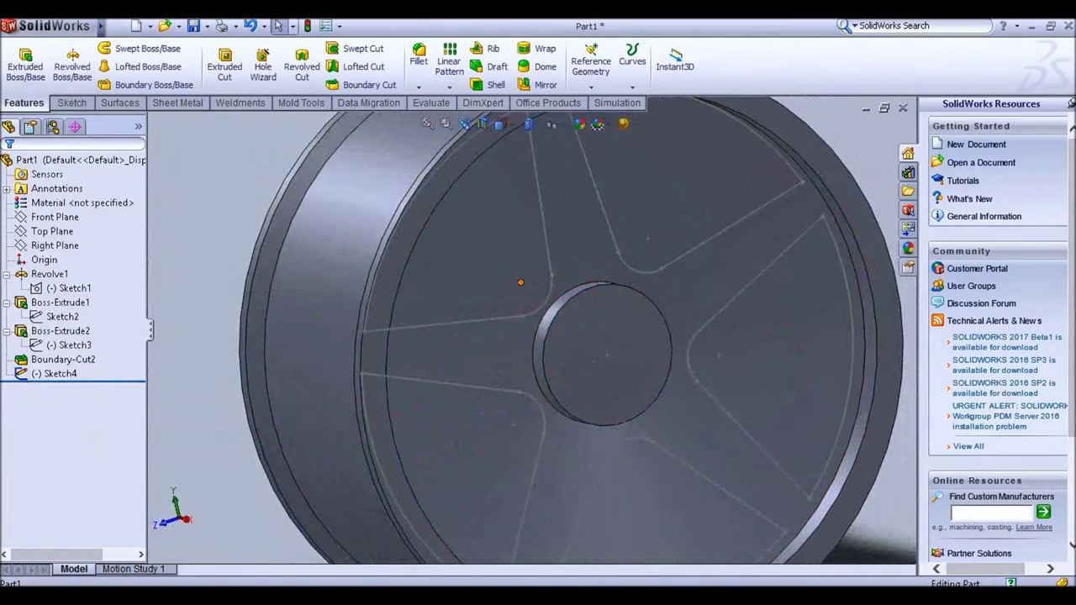
Step: Reopen Sketch4 for editing and try to delete the centre point of the 12 mm fillet arc
{"action": "right_click", "coordinate": [55, 376]}
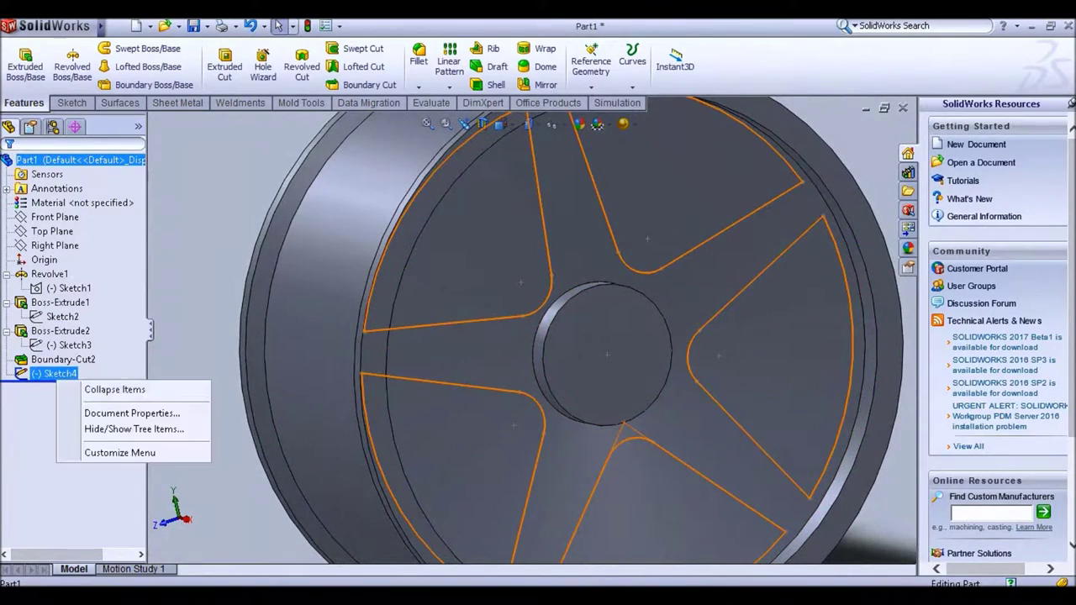
{"action": "right_click", "coordinate": [53, 374]}
{"action": "left_click", "coordinate": [72, 317]}
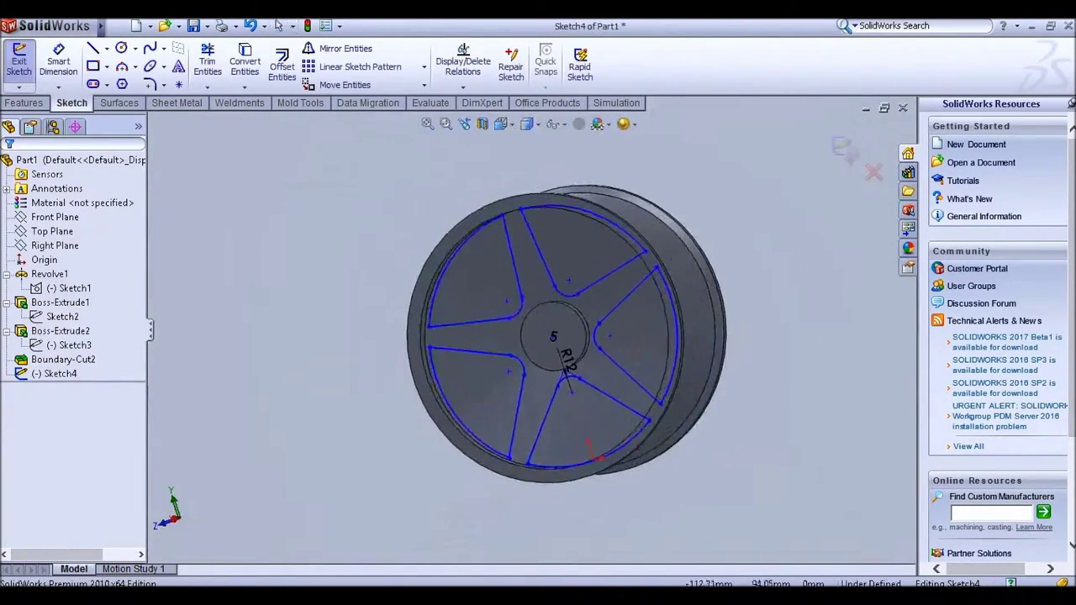
{"action": "scroll", "coordinate": [559, 366], "scroll_direction": "down", "scroll_amount": 5}
{"action": "left_click", "coordinate": [577, 392]}
{"action": "key", "text": "Delete"}
{"action": "key", "text": "Return"}
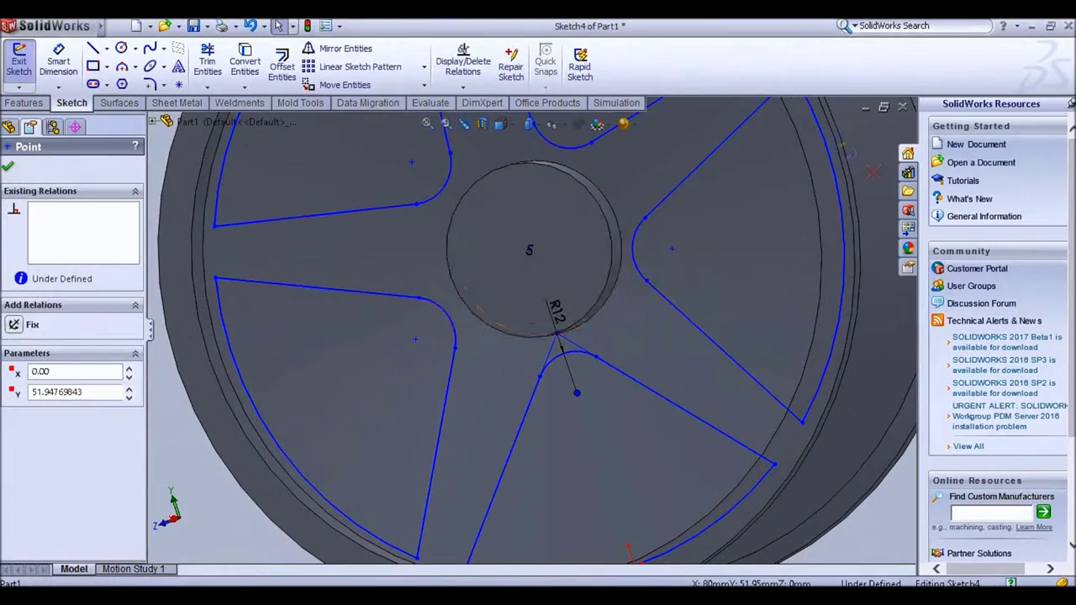
Step: Exit the sketch with the five patterned opening profiles and return to the part
{"action": "middle_click_drag", "start_coordinate": [555, 374], "coordinate": [538, 361]}
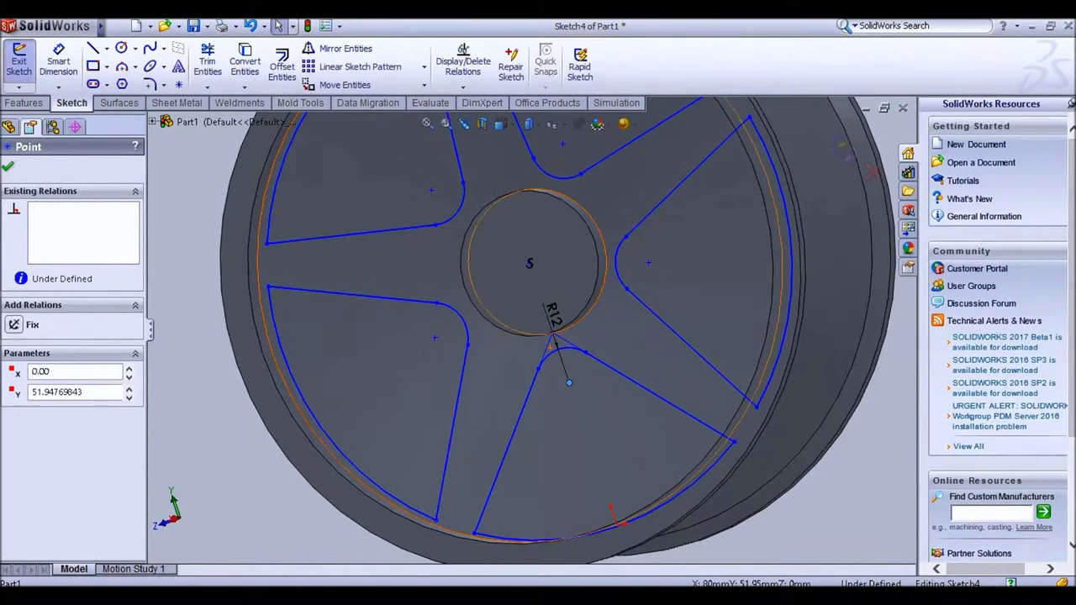
{"action": "mouse_move", "coordinate": [552, 309]}
{"action": "middle_mouse_down"}
{"action": "mouse_move", "coordinate": [557, 300]}
{"action": "mouse_move", "coordinate": [556, 309]}
{"action": "middle_mouse_up"}
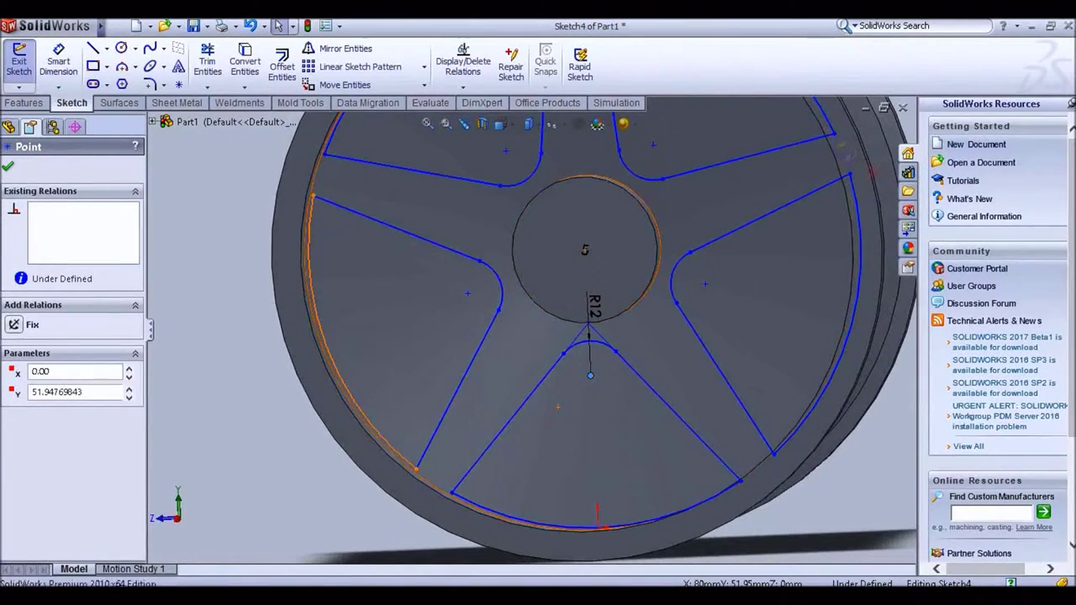
{"action": "left_click", "coordinate": [319, 277]}
{"action": "key", "text": "ctrl+b"}
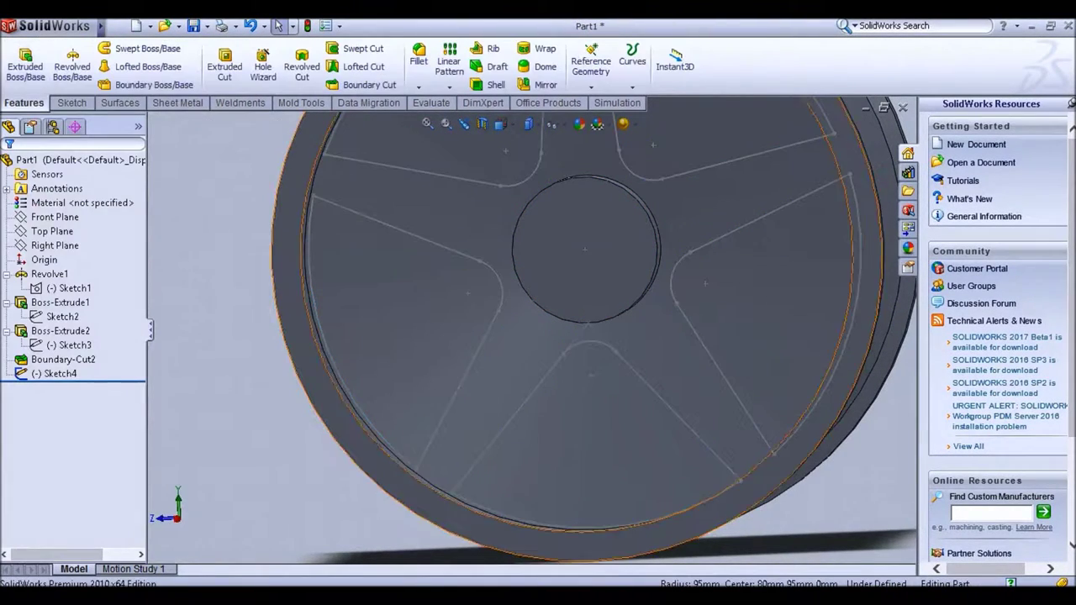
Step: Try an Extruded Cut of the five opening profiles in the reversed direction set to Through All, then undo it
{"action": "left_click", "coordinate": [225, 66]}
{"action": "left_click", "coordinate": [313, 232]}
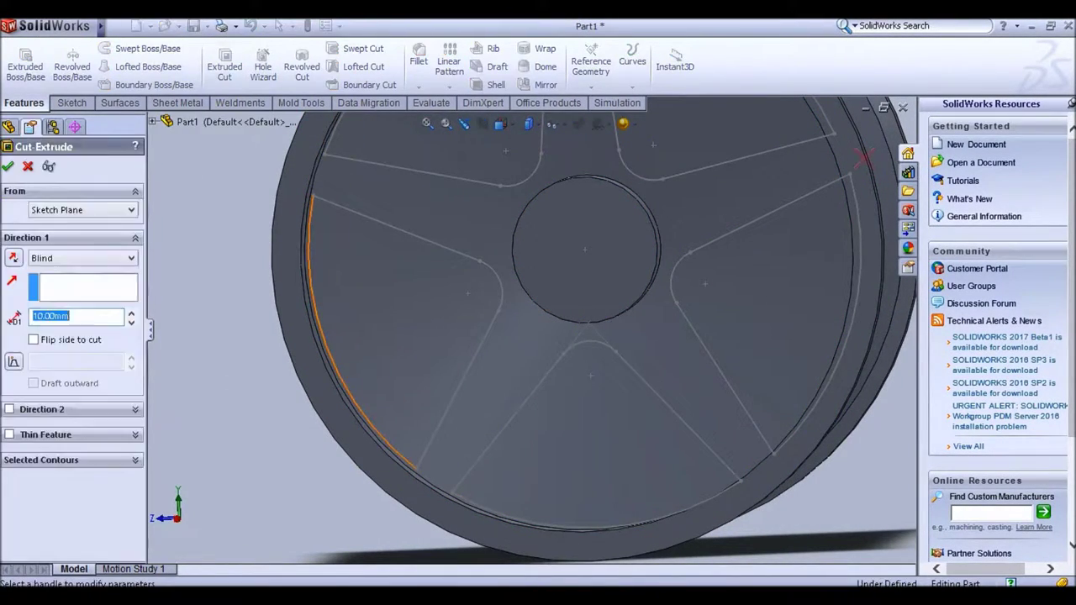
{"action": "left_click", "coordinate": [84, 287]}
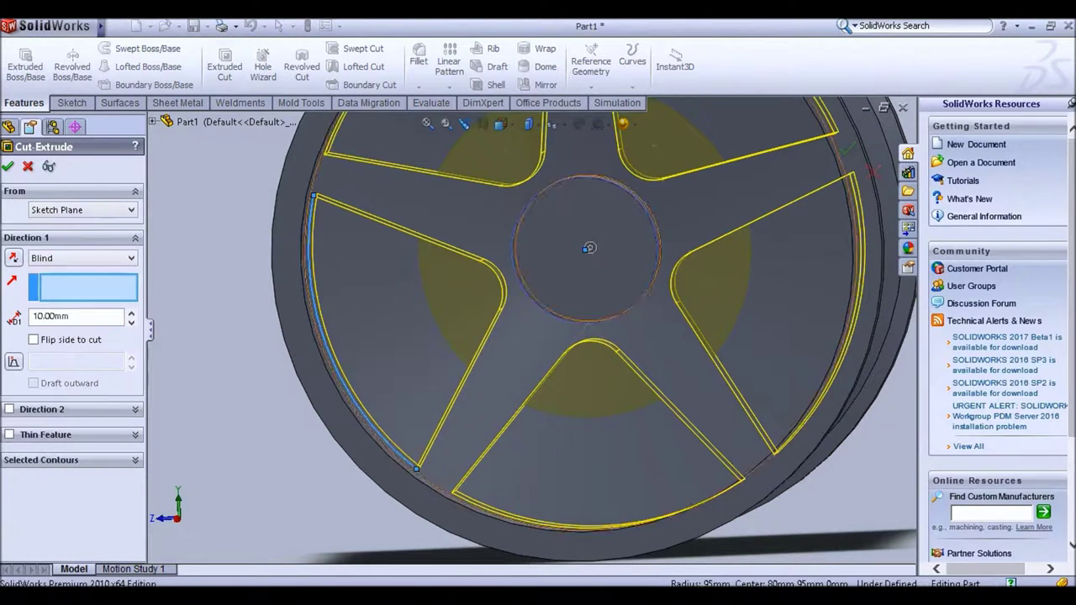
{"action": "left_click", "coordinate": [459, 388]}
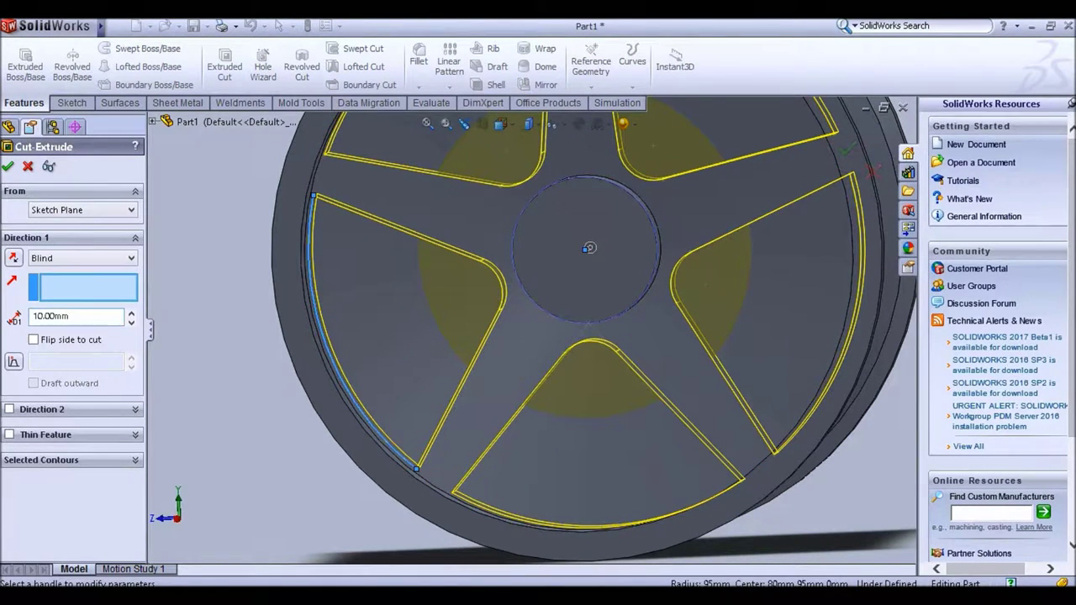
{"action": "middle_click_drag", "start_coordinate": [588, 248], "coordinate": [579, 271]}
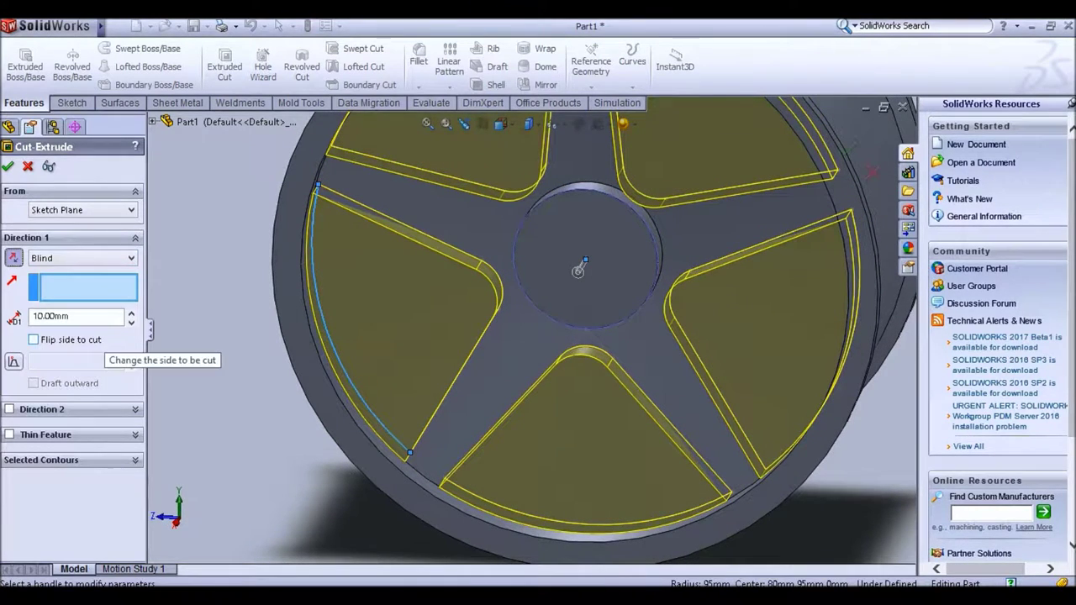
{"action": "left_click", "coordinate": [82, 258]}
{"action": "left_click", "coordinate": [59, 284]}
{"action": "middle_click_drag", "start_coordinate": [362, 269], "coordinate": [455, 289]}
{"action": "left_click", "coordinate": [454, 289]}
{"action": "key", "text": "Escape"}
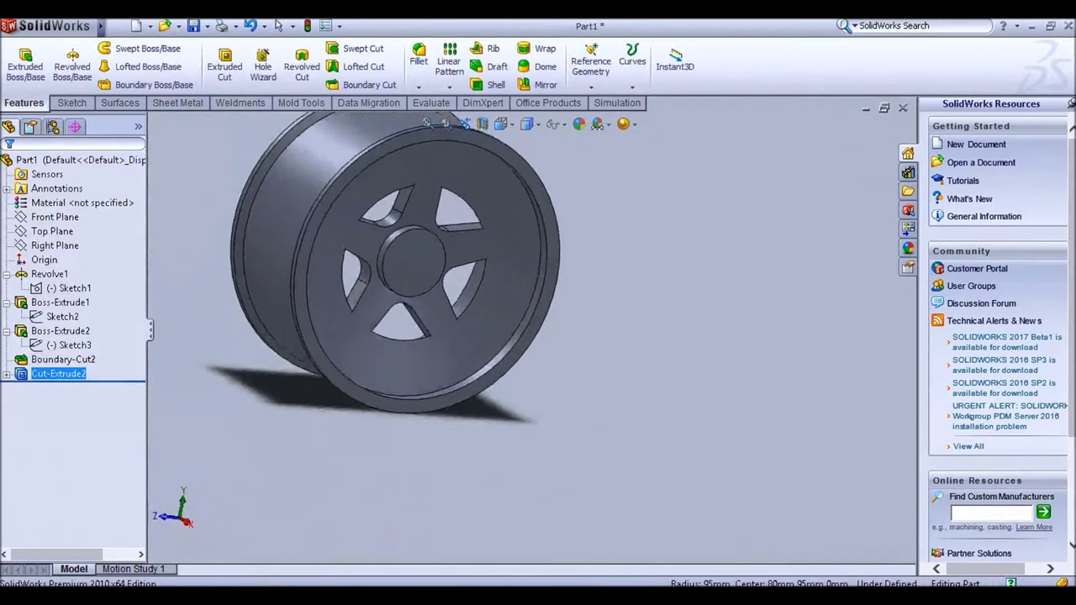
{"action": "key", "text": "ctrl+8"}
{"action": "scroll", "coordinate": [538, 328], "scroll_direction": "up", "scroll_amount": 5}
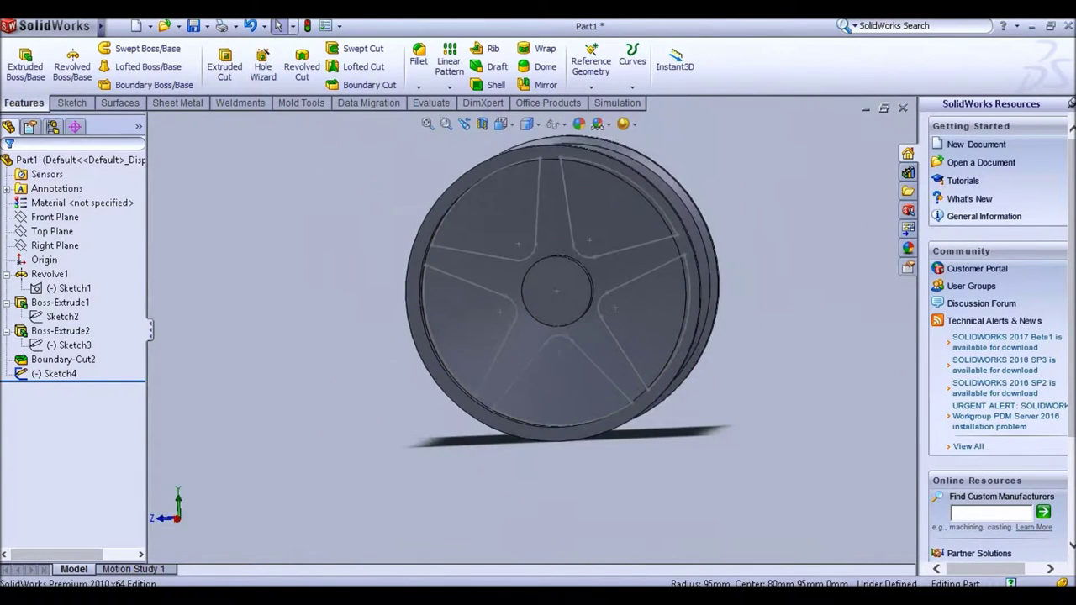
Step: Try another Extruded Cut from the patterned opening sketch with the end condition set to Through All
{"action": "middle_click_drag", "start_coordinate": [538, 327], "coordinate": [589, 319]}
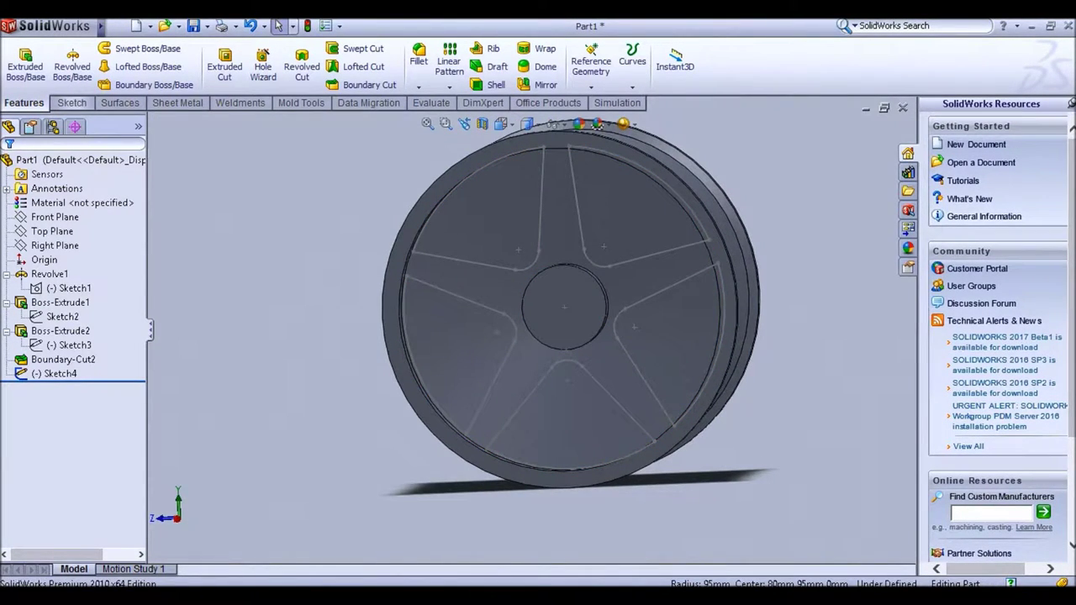
{"action": "left_click", "coordinate": [71, 103]}
{"action": "left_click", "coordinate": [23, 102]}
{"action": "left_click", "coordinate": [225, 66]}
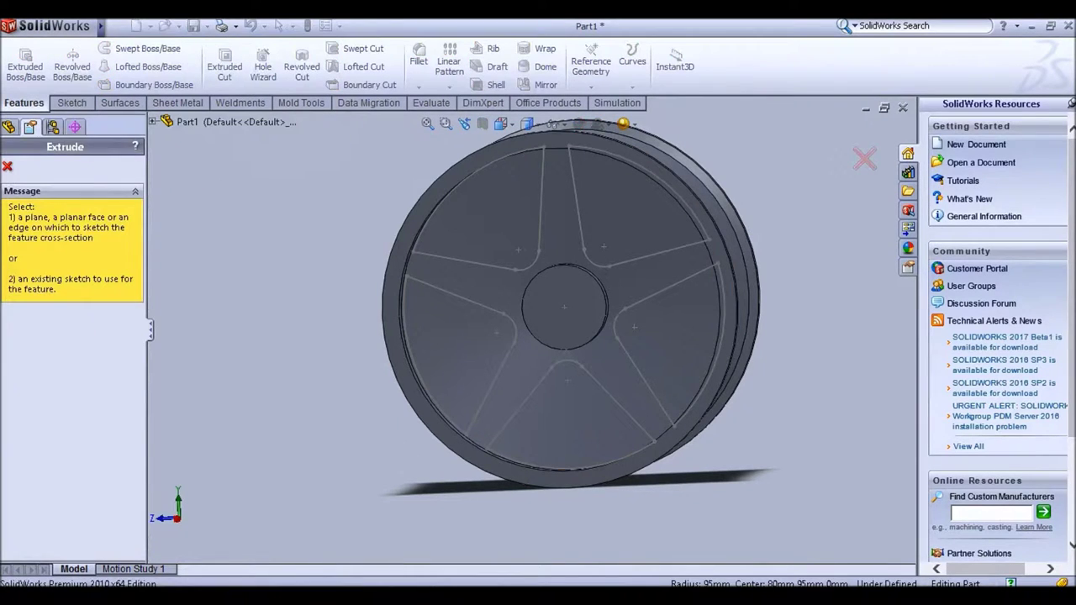
{"action": "left_click", "coordinate": [471, 296]}
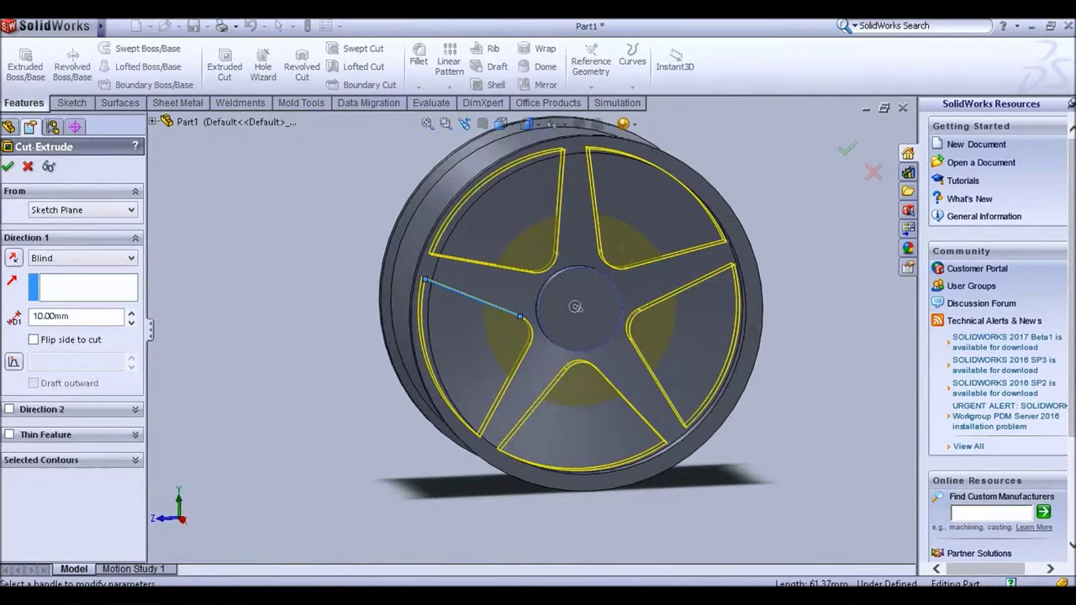
{"action": "mouse_move", "coordinate": [576, 306]}
{"action": "middle_mouse_down"}
{"action": "mouse_move", "coordinate": [681, 318]}
{"action": "mouse_move", "coordinate": [525, 323]}
{"action": "middle_mouse_up"}
{"action": "left_click", "coordinate": [519, 324]}
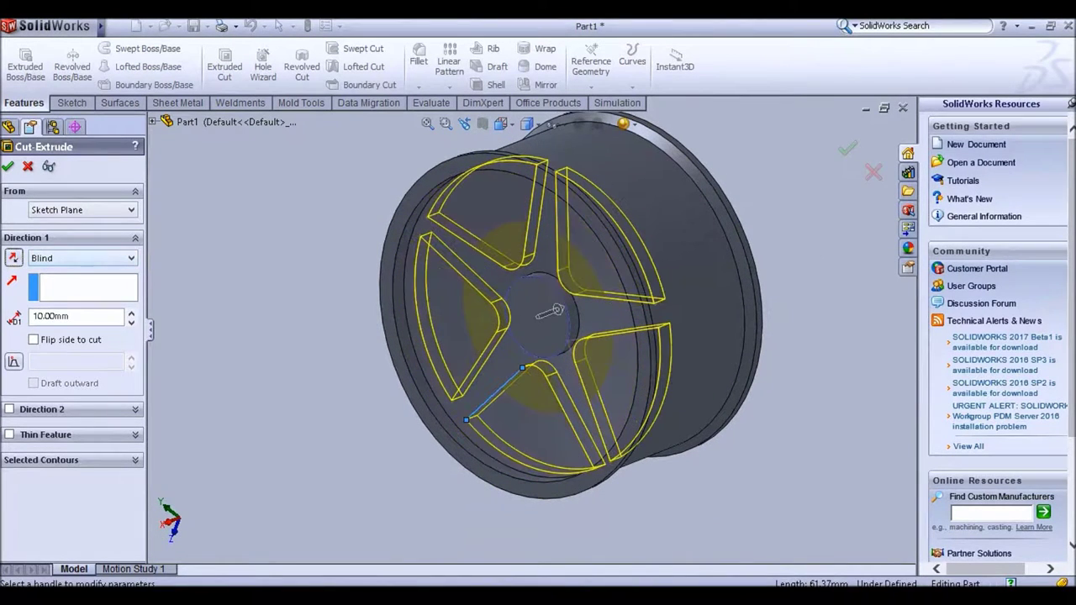
{"action": "key", "text": "alt+Down"}
{"action": "key", "text": "Down"}
{"action": "key", "text": "Down"}
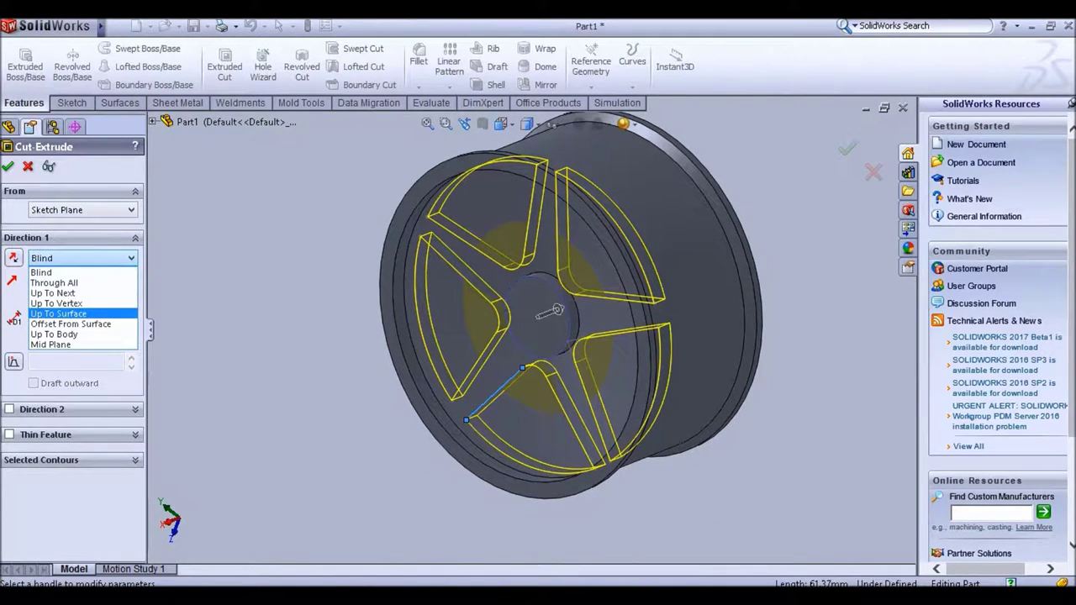
{"action": "key", "text": "t"}
{"action": "key", "text": "Return"}
{"action": "key", "text": "ctrl+8"}
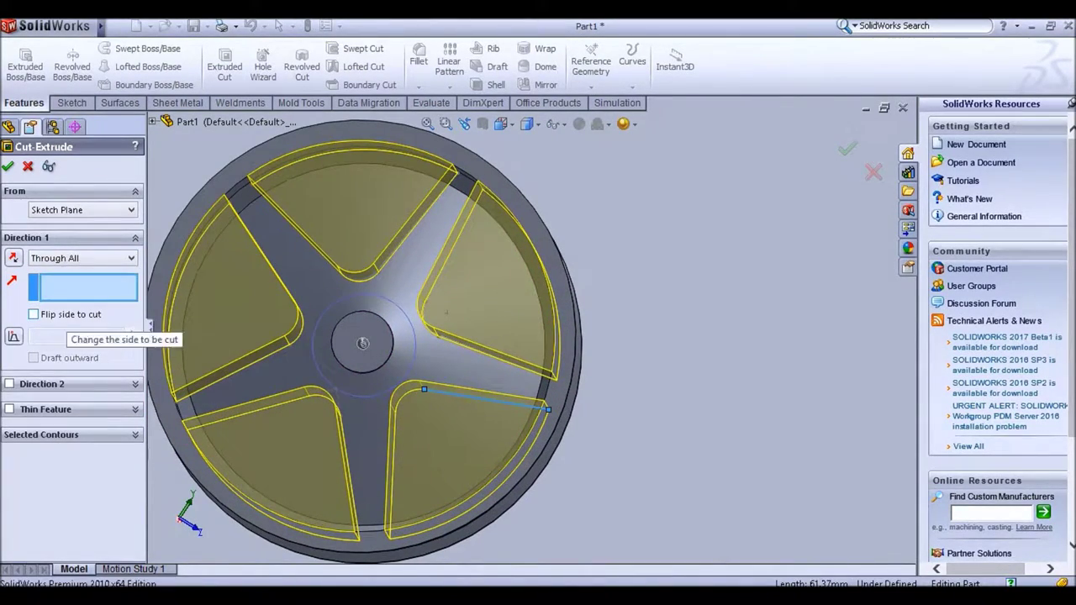
Step: Try flipping the side to cut, restore the original side, and cancel the Extruded Cut
{"action": "left_click", "coordinate": [63, 314]}
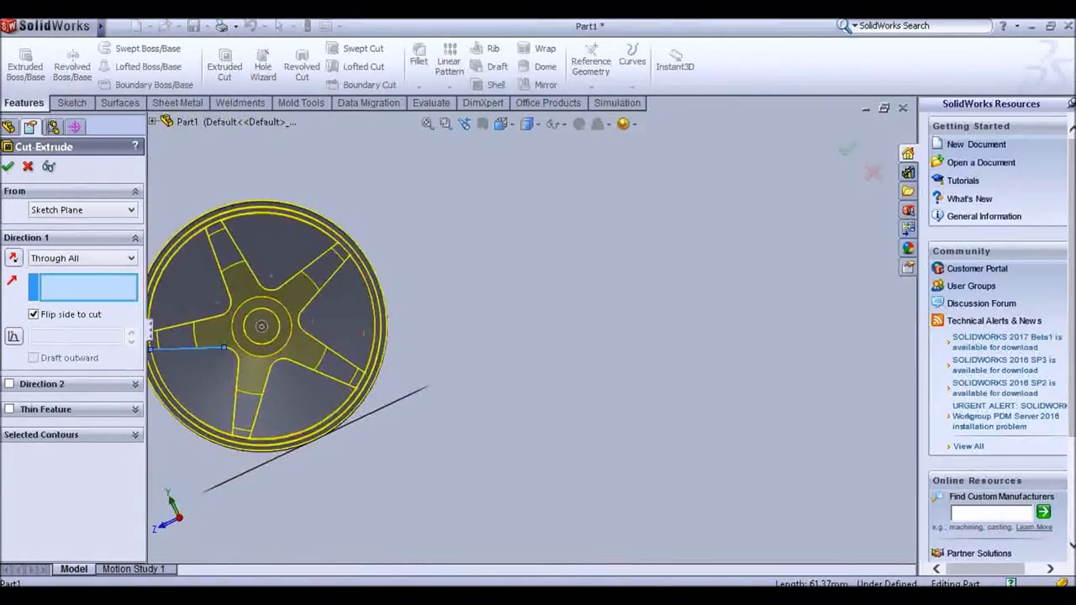
{"action": "scroll", "coordinate": [151, 227], "scroll_direction": "down", "scroll_amount": 2}
{"action": "left_click", "coordinate": [34, 315]}
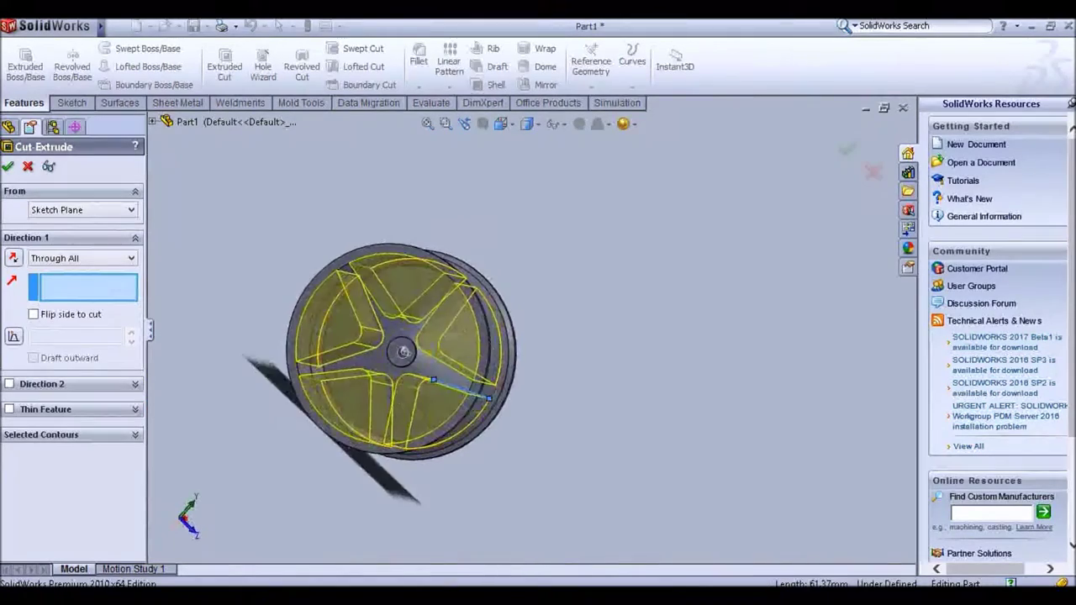
{"action": "scroll", "coordinate": [416, 414], "scroll_direction": "down", "scroll_amount": 5}
{"action": "key", "text": "Escape"}
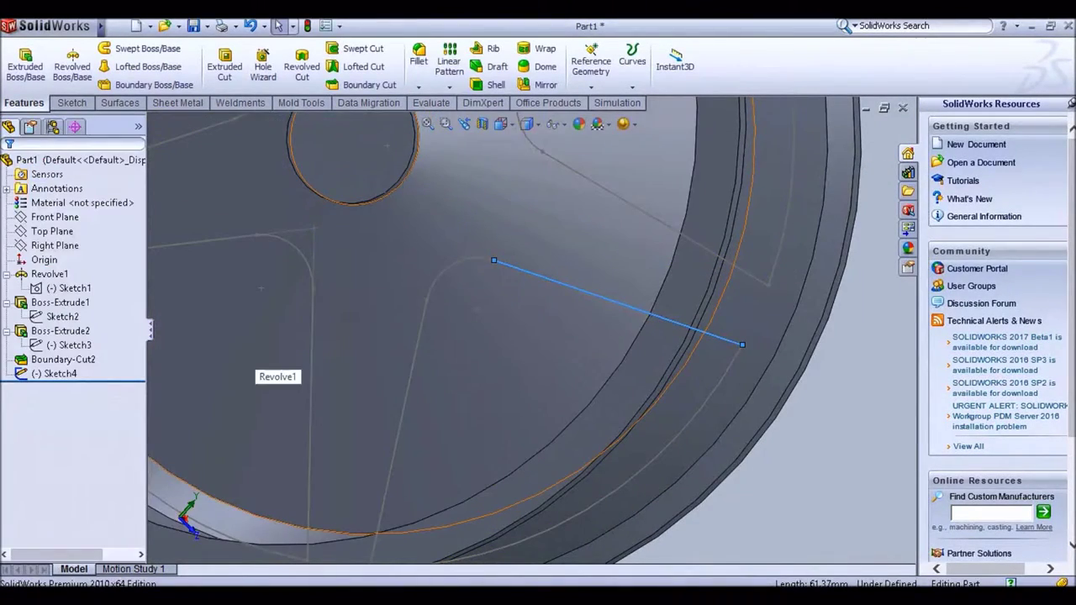
Step: Undo the patterned opening sketch completely, returning the part to its state after Boundary-Cut2
{"action": "key", "text": "ctrl+z"}
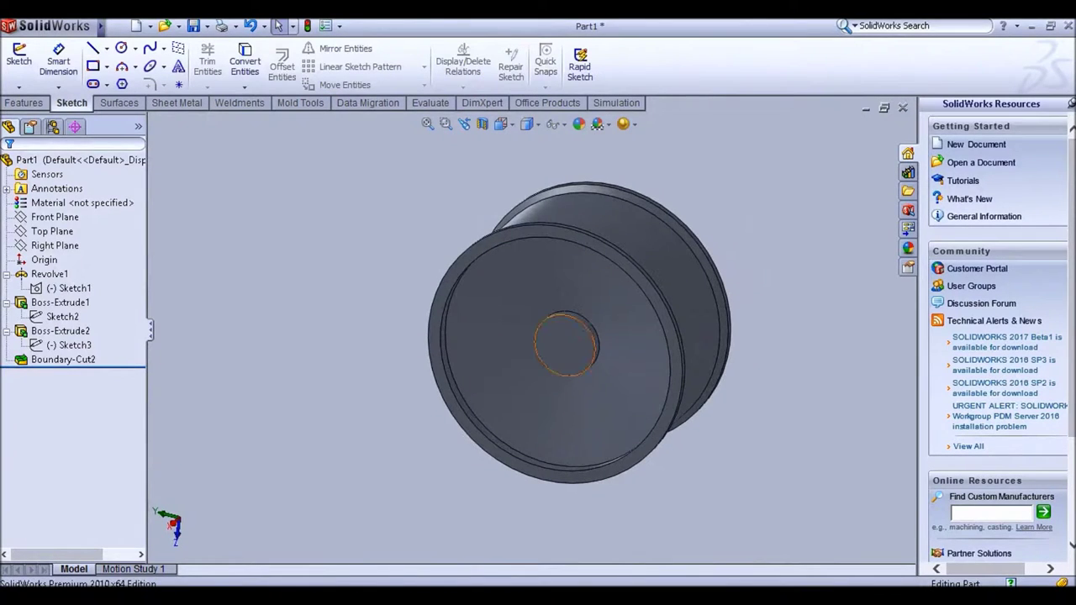
{"action": "key", "text": "Right"}
{"action": "key", "text": "Right"}
{"action": "key", "text": "Right"}
{"action": "key", "text": "Right"}
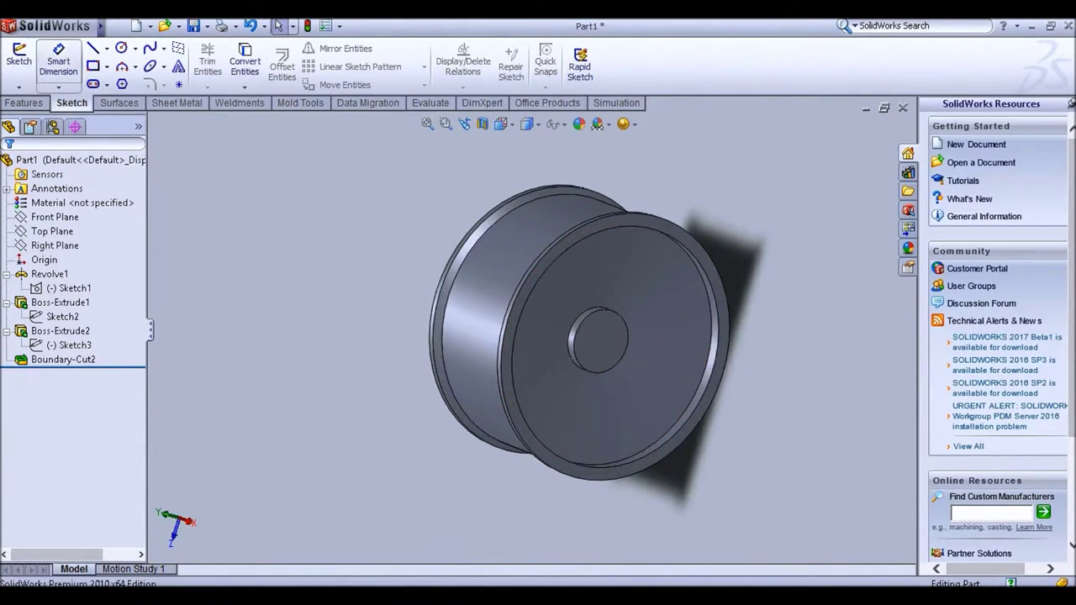
Step: Start an Extruded Boss sketch on the wheel's outer ring face and view it from the Right orientation with the Line tool ready
{"action": "left_click", "coordinate": [24, 102]}
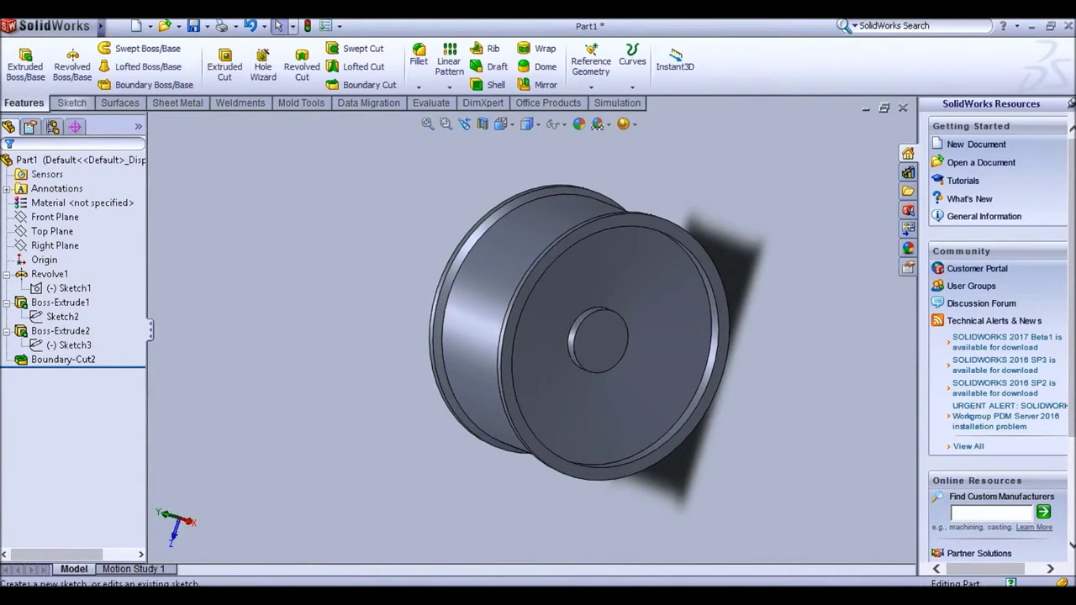
{"action": "left_click", "coordinate": [25, 65]}
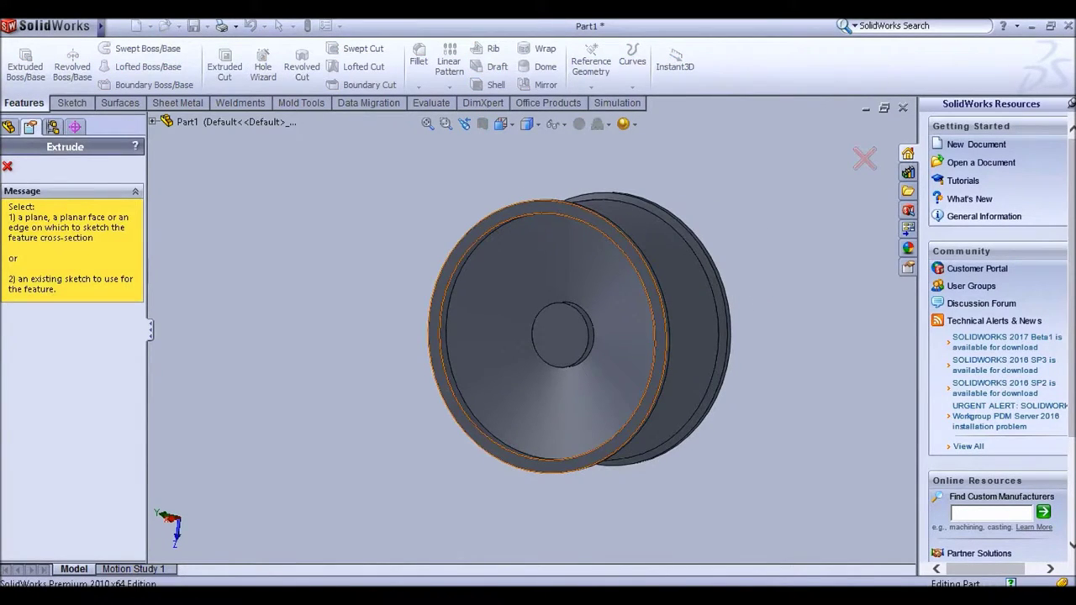
{"action": "left_click", "coordinate": [433, 336]}
{"action": "left_click", "coordinate": [93, 48]}
{"action": "left_click", "coordinate": [502, 124]}
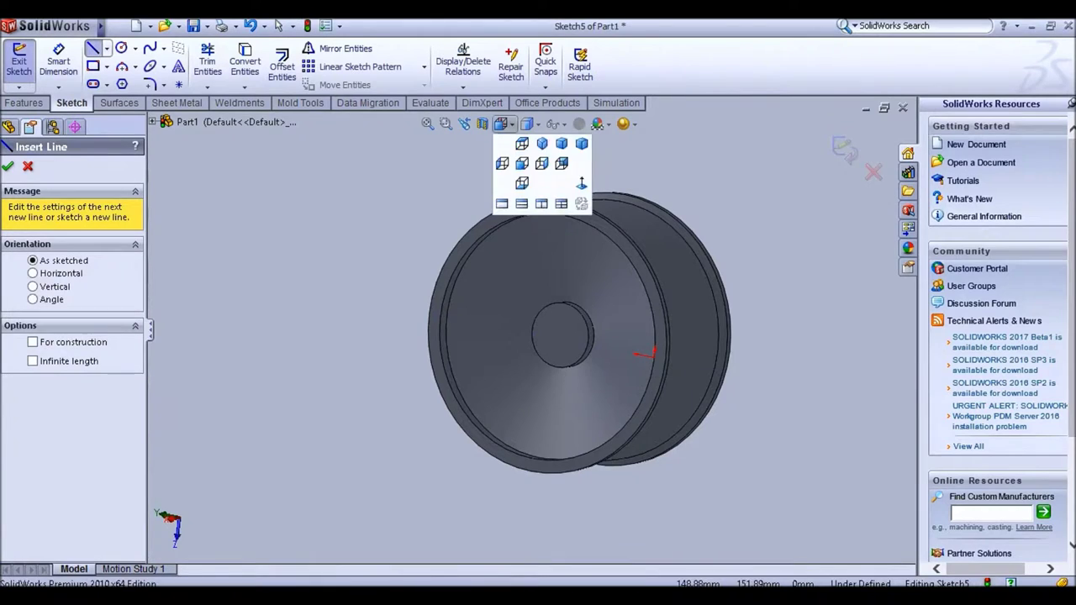
{"action": "left_click", "coordinate": [542, 164]}
Step: Sketch two lines about 95 mm long from the hub centre down to the inner rim circle, forming a wedge
{"action": "mouse_move", "coordinate": [531, 329]}
{"action": "left_mouse_down"}
{"action": "mouse_move", "coordinate": [437, 483]}
{"action": "mouse_move", "coordinate": [421, 468]}
{"action": "left_mouse_up"}
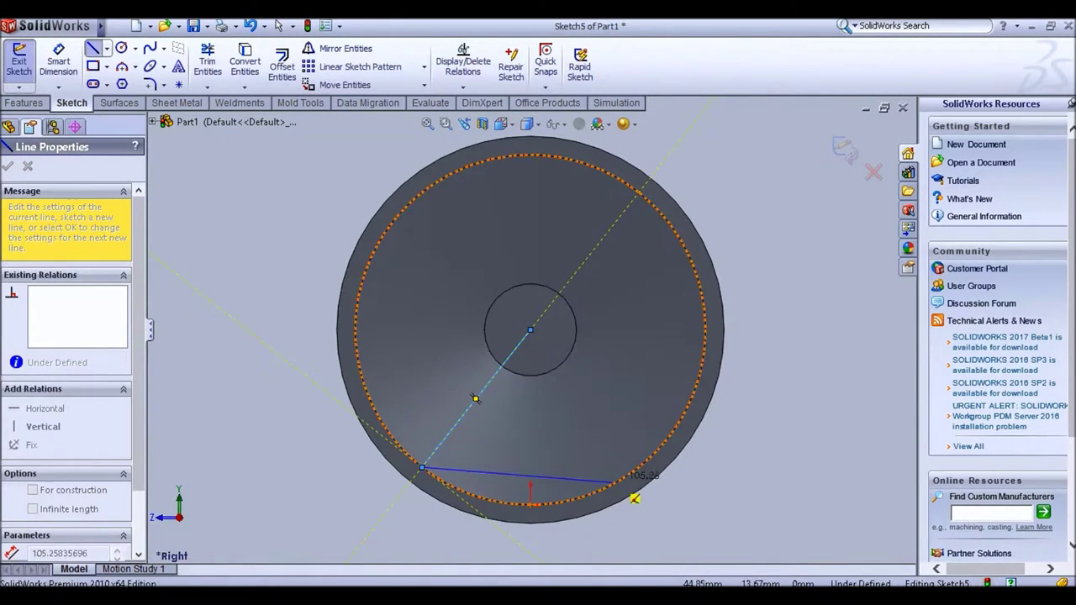
{"action": "key", "text": "Escape"}
{"action": "left_click", "coordinate": [92, 47]}
{"action": "left_click", "coordinate": [531, 329]}
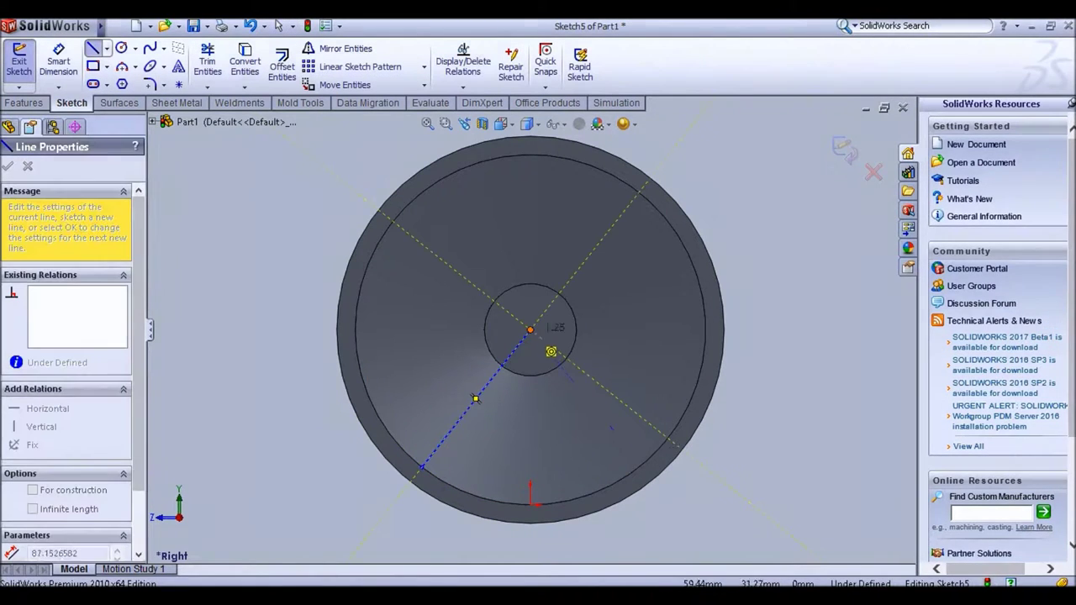
{"action": "left_click", "coordinate": [657, 480]}
{"action": "key", "text": "Escape"}
Step: Dimension the angle between the two wedge lines and set it to 72°
{"action": "left_click", "coordinate": [58, 60]}
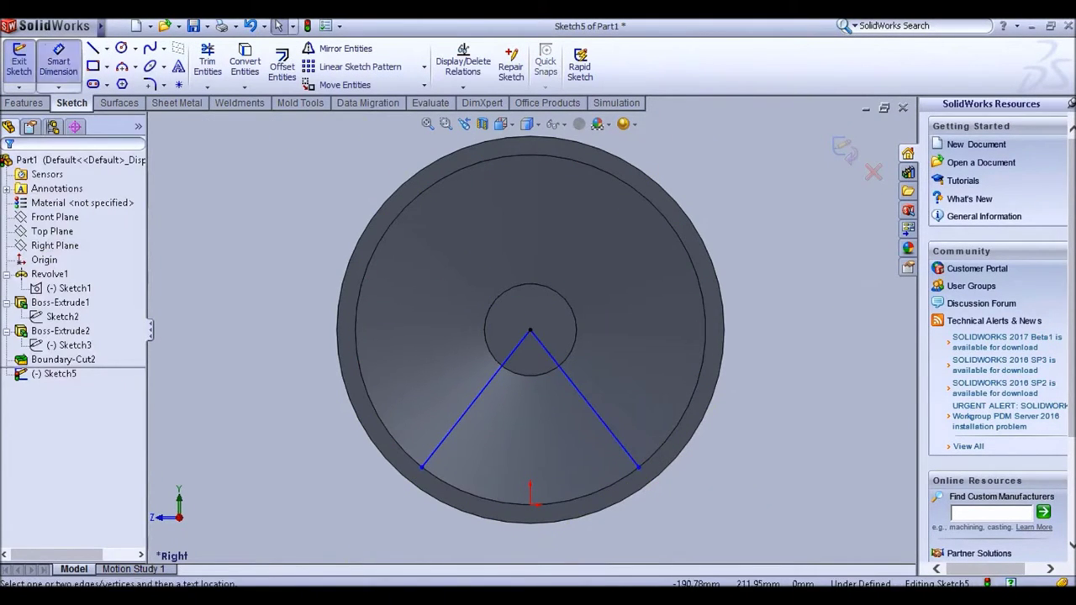
{"action": "left_click", "coordinate": [491, 378]}
{"action": "left_click", "coordinate": [602, 420]}
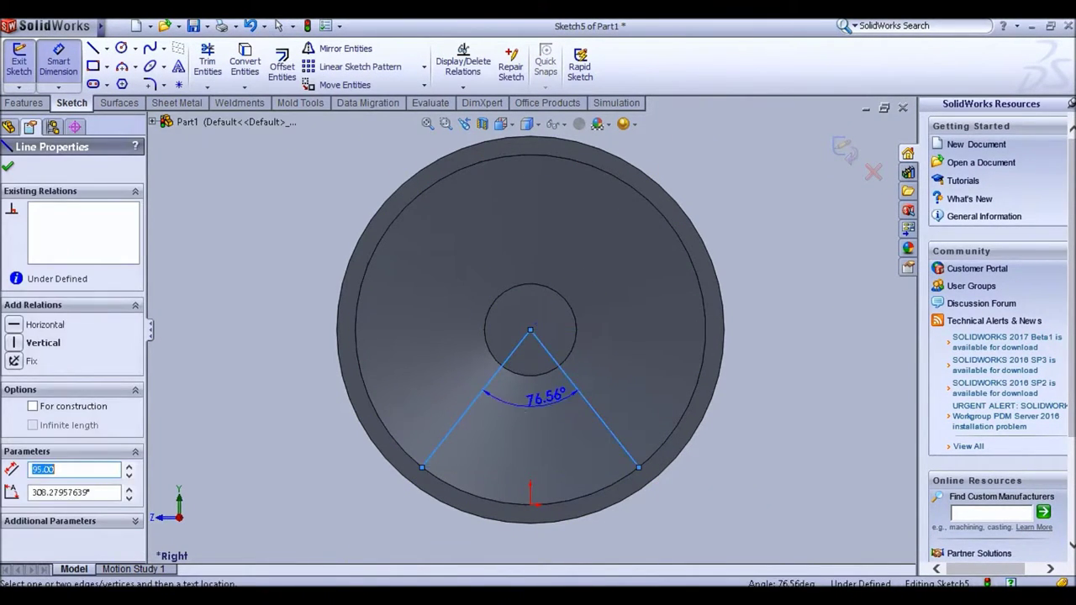
{"action": "left_click", "coordinate": [542, 400]}
{"action": "type", "text": "72"}
{"action": "key", "text": "Return"}
{"action": "scroll", "coordinate": [489, 354], "scroll_direction": "down", "scroll_amount": 2}
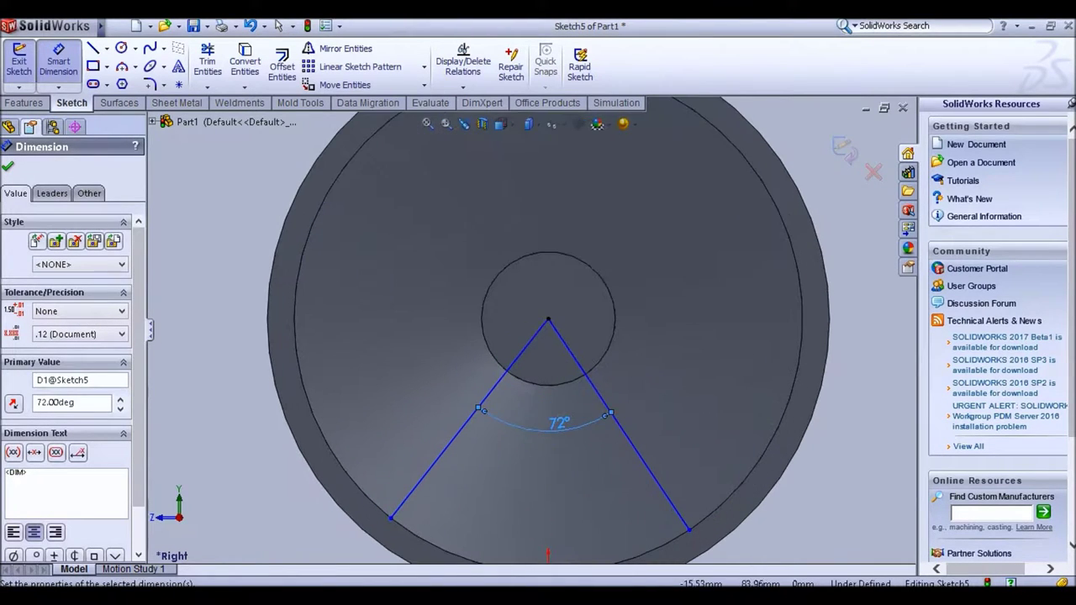
Step: Sketch a line from the hub circle's lowest point to the inner rim circle, just beside the left wedge line's end
{"action": "key", "text": "l"}
{"action": "left_click", "coordinate": [548, 385]}
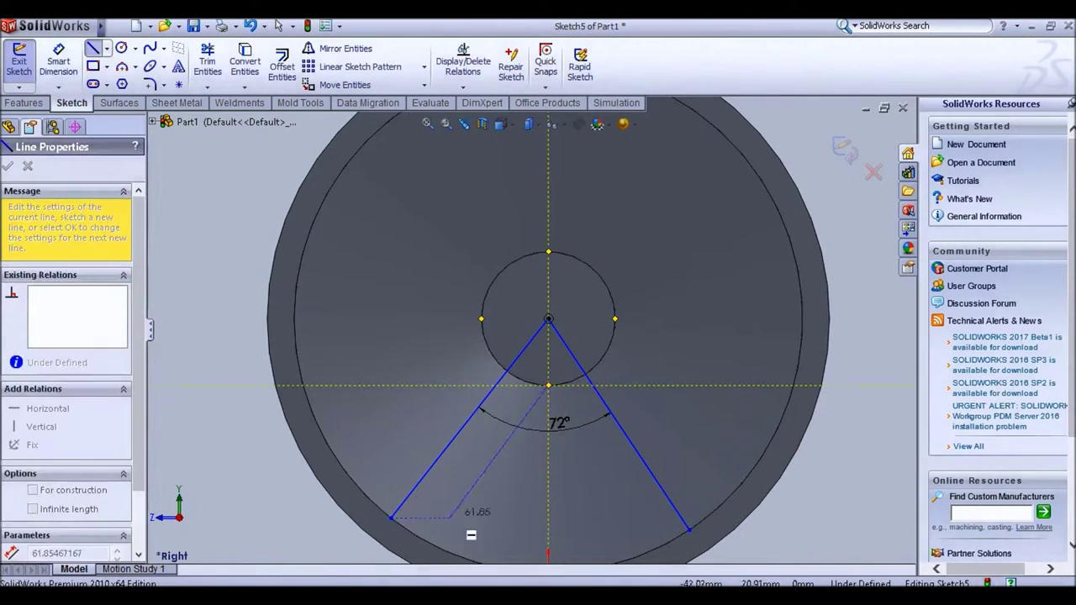
{"action": "left_click", "coordinate": [399, 522]}
{"action": "key", "text": "Escape"}
{"action": "scroll", "coordinate": [432, 471], "scroll_direction": "up", "scroll_amount": 2}
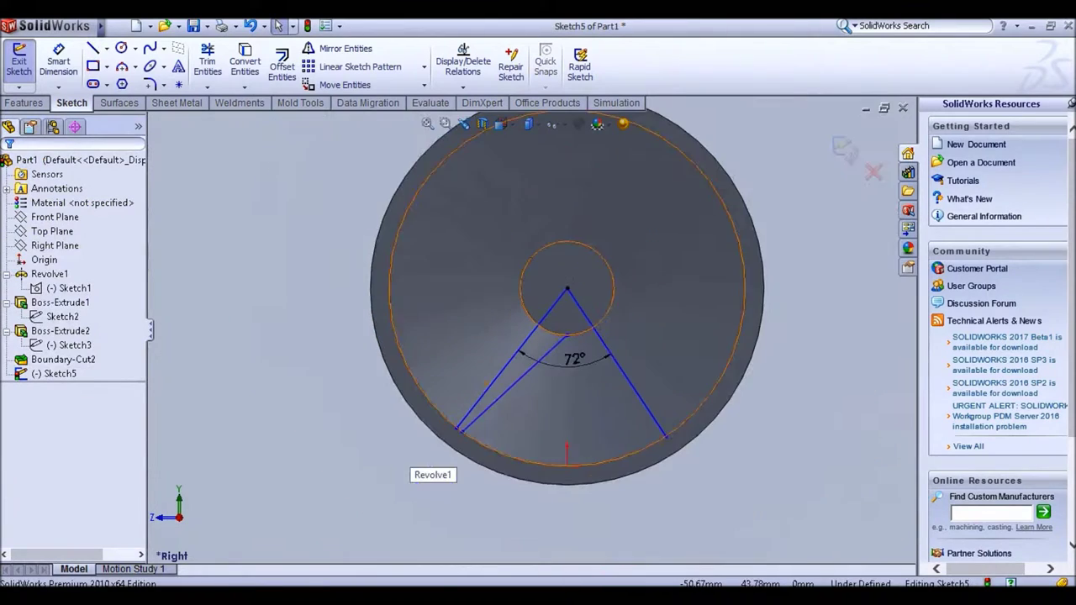
Step: Dimension the distance between the two neighbouring line ends on the inner rim circle and set it to 5 mm
{"action": "scroll", "coordinate": [513, 453], "scroll_direction": "down", "scroll_amount": 3}
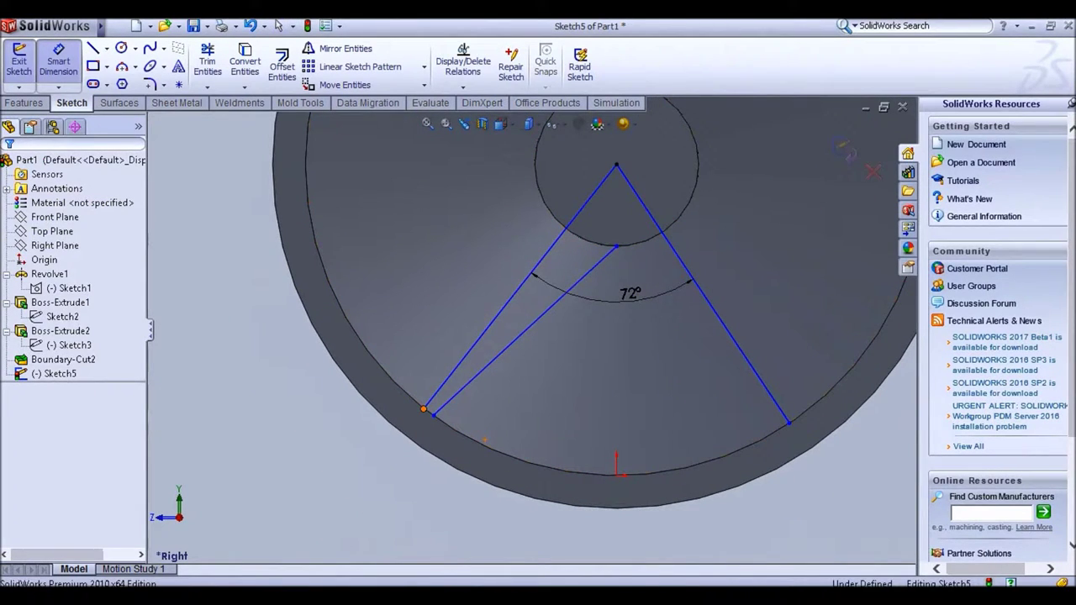
{"action": "left_click", "coordinate": [422, 410]}
{"action": "left_click", "coordinate": [431, 416]}
{"action": "left_click", "coordinate": [385, 448]}
{"action": "key", "text": "Return"}
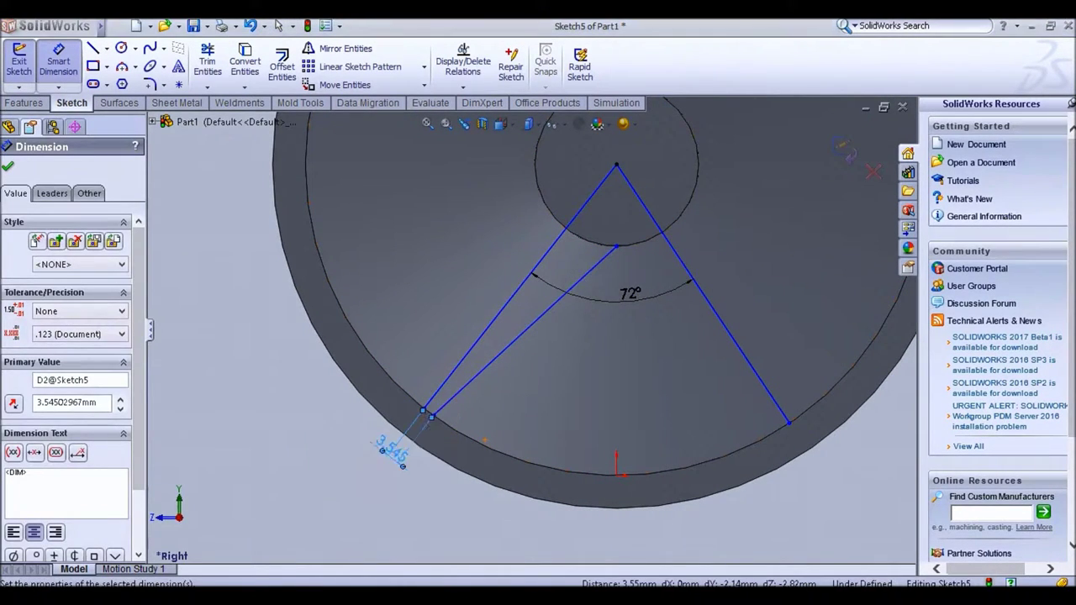
{"action": "type", "text": "5"}
{"action": "key", "text": "Return"}
{"action": "scroll", "coordinate": [423, 454], "scroll_direction": "up", "scroll_amount": 3}
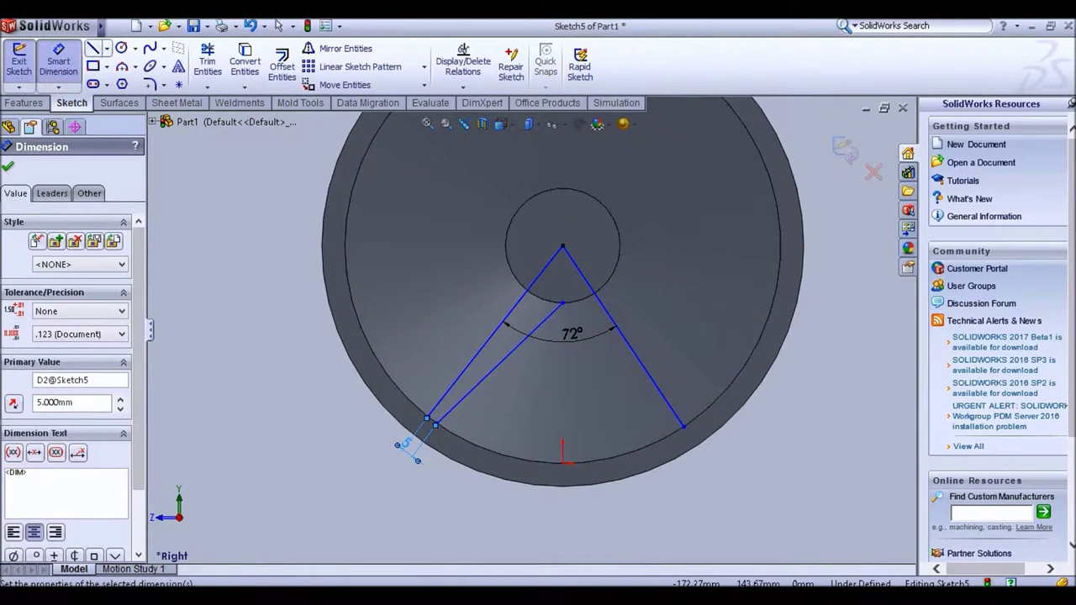
Step: Sketch a vertical 25 mm line from the hub centre to the hub circle's lowest point and mirror the inner slanted line about it
{"action": "left_click", "coordinate": [93, 48]}
{"action": "key", "text": "Escape"}
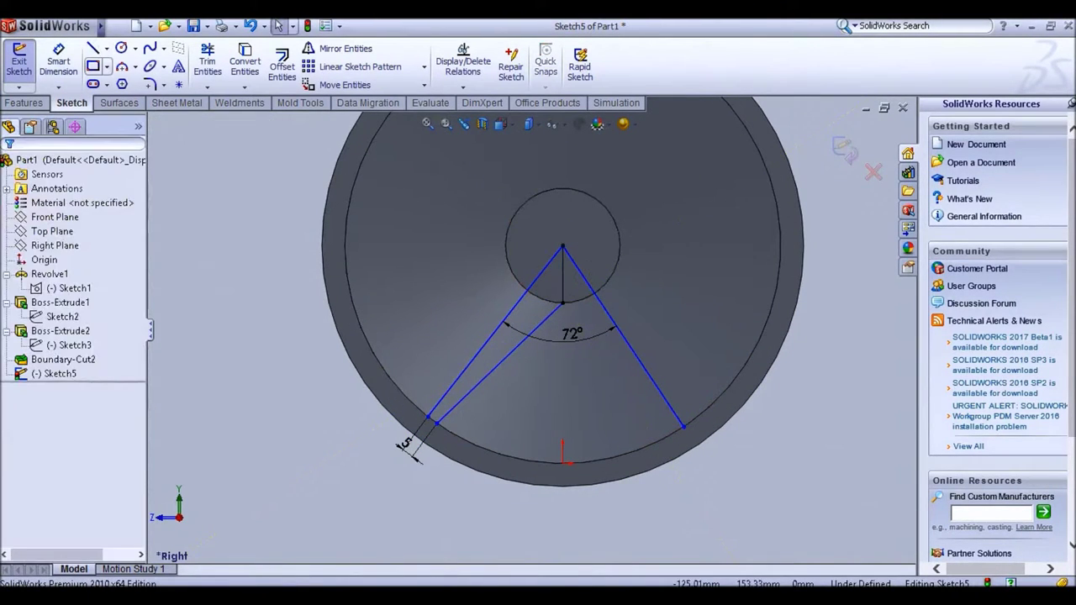
{"action": "left_click", "coordinate": [340, 48]}
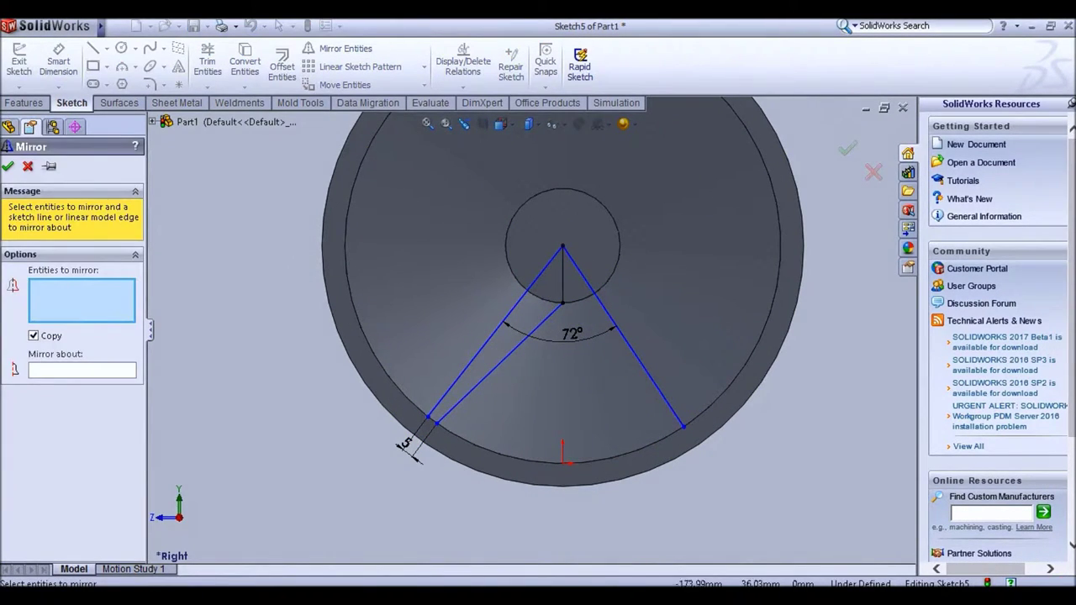
{"action": "left_click", "coordinate": [82, 370]}
{"action": "left_click", "coordinate": [562, 277]}
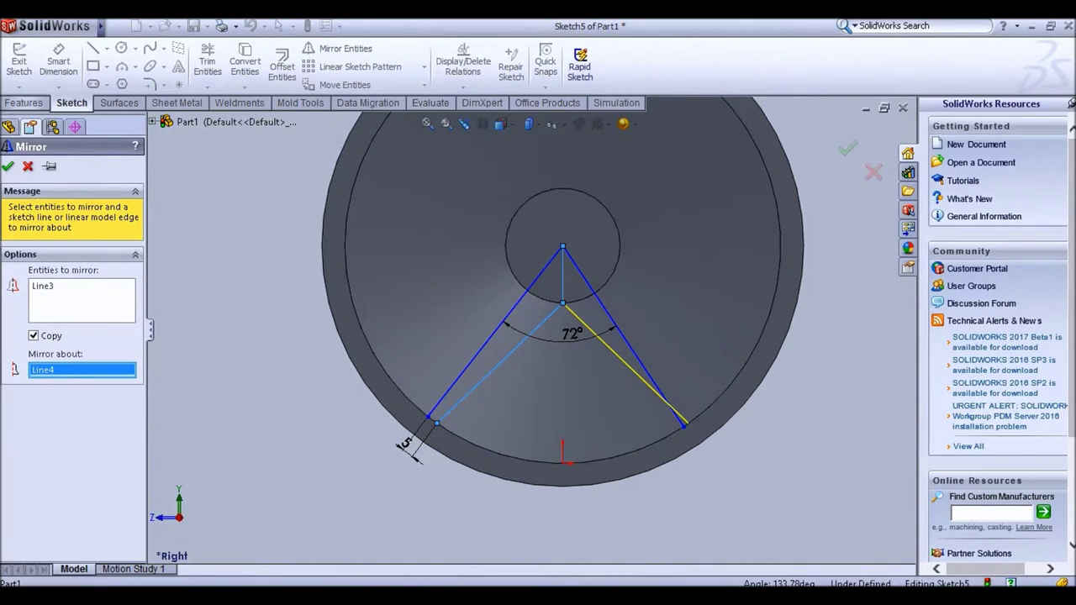
{"action": "key", "text": "Return"}
{"action": "scroll", "coordinate": [563, 328], "scroll_direction": "up", "scroll_amount": 2}
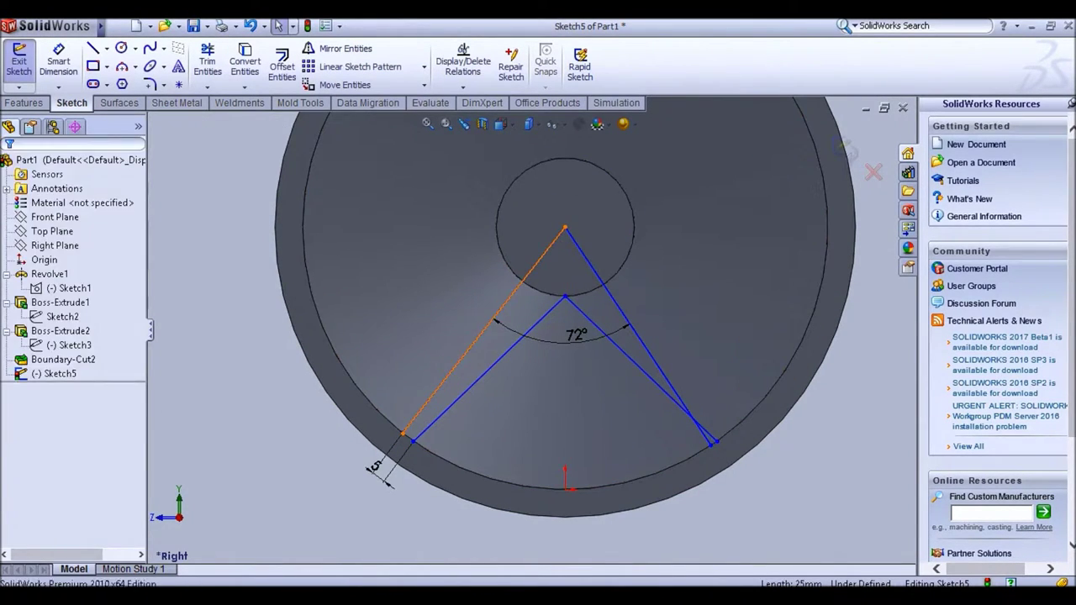
Step: Delete the two 72° wedge lines and the vertical mirror line, keeping only the two slanted lines that meet at the hub circle
{"action": "left_click", "coordinate": [454, 370]}
{"action": "key", "text": "Delete"}
{"action": "key", "text": "Return"}
{"action": "scroll", "coordinate": [433, 345], "scroll_direction": "down", "scroll_amount": 1}
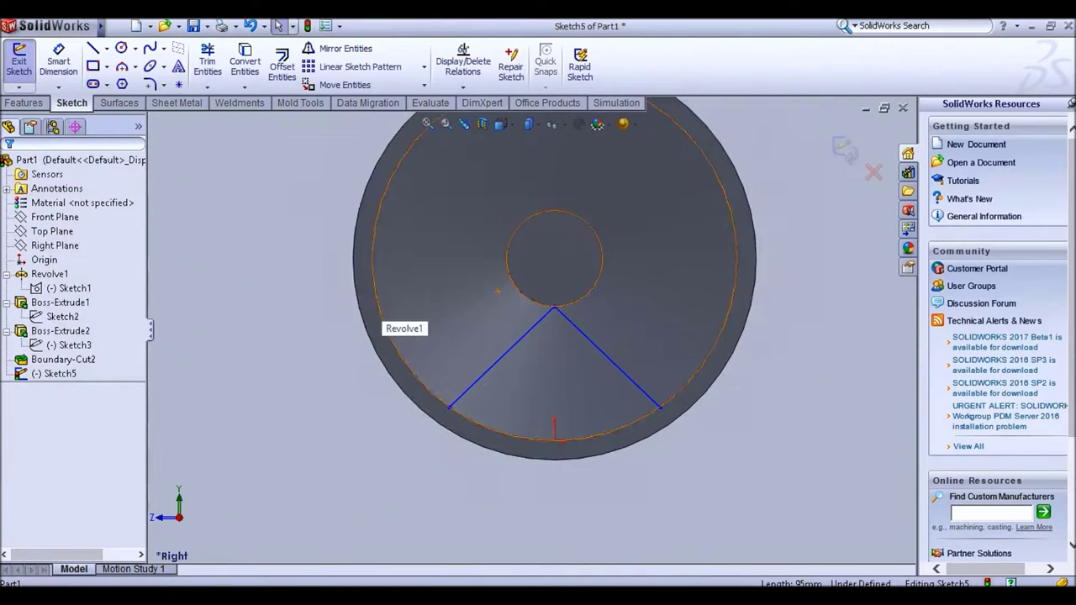
Step: Close the opening profile with a three-point arc along the inner rim circle between the outer ends of the two slanted lines
{"action": "left_click", "coordinate": [122, 67]}
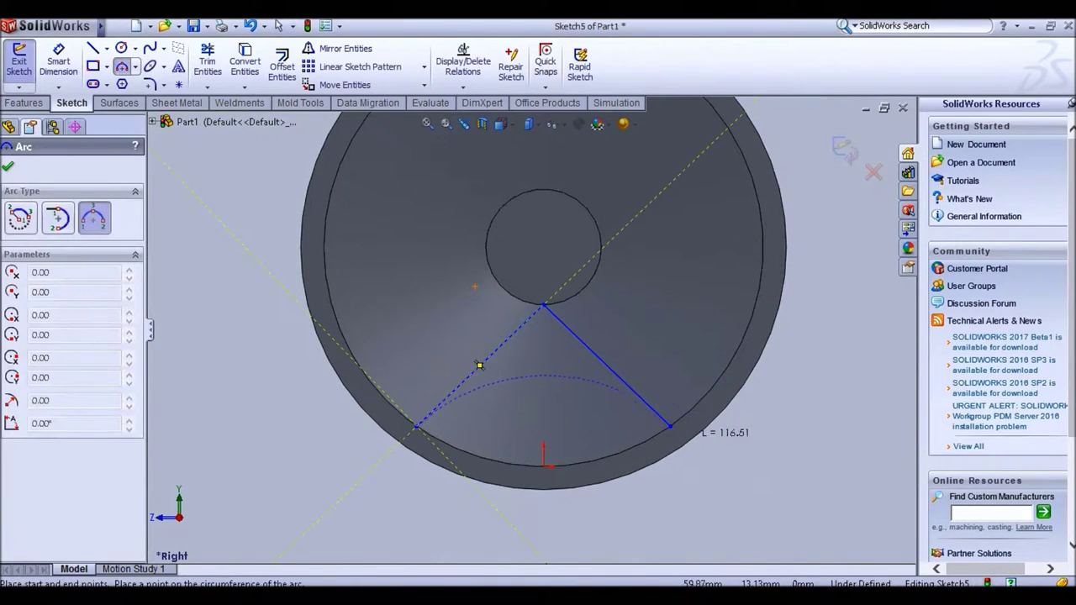
{"action": "left_click", "coordinate": [542, 462]}
{"action": "key", "text": "Escape"}
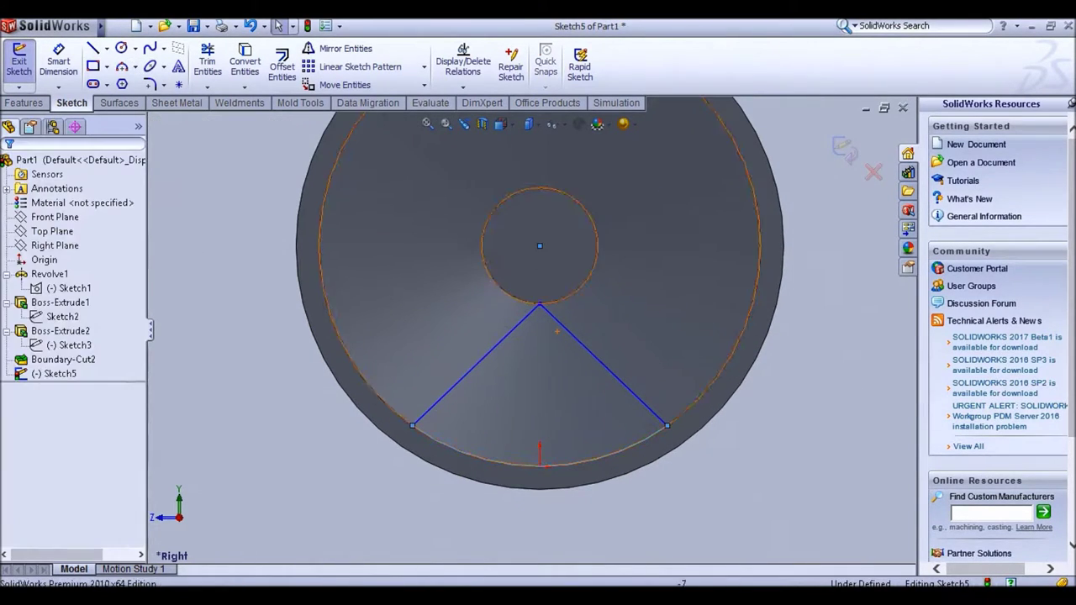
Step: Round the profile's corner at the hub circle with a 10 mm sketch fillet between the two slanted lines
{"action": "left_click", "coordinate": [150, 84]}
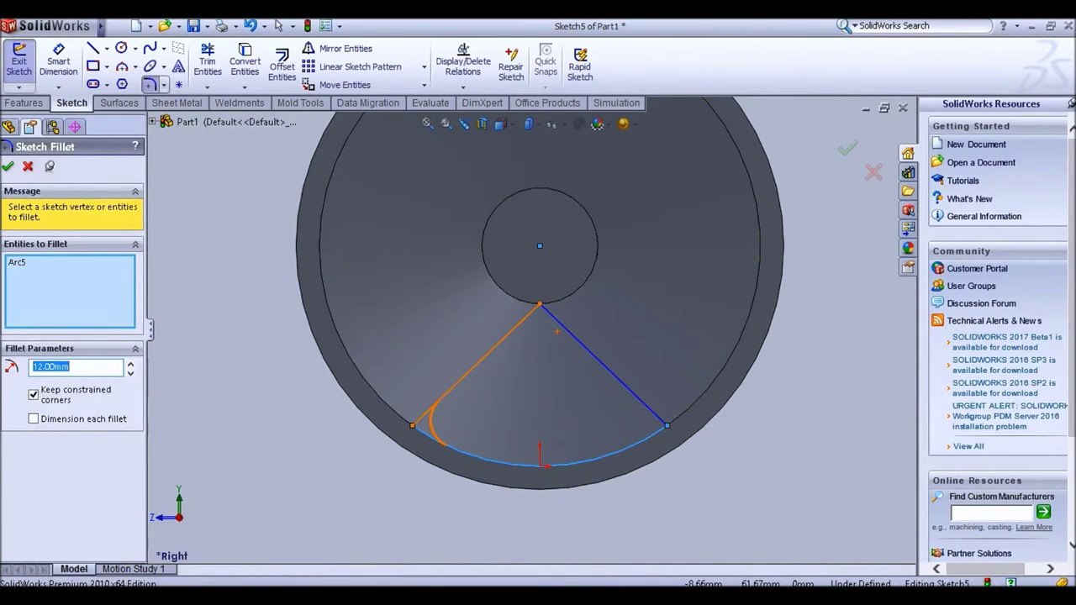
{"action": "key", "text": "Escape"}
{"action": "left_click", "coordinate": [149, 84]}
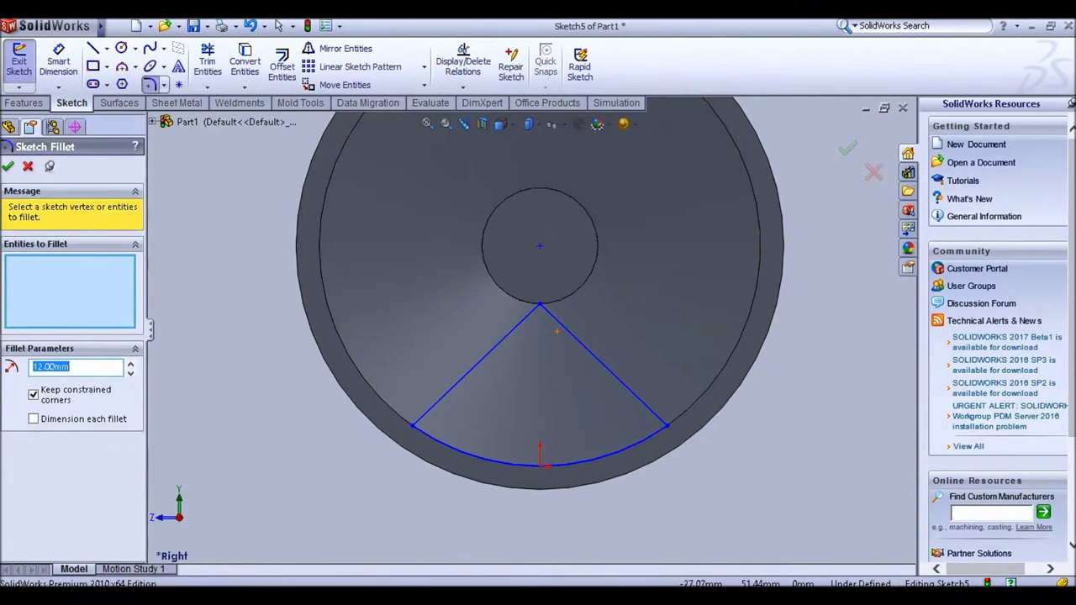
{"action": "left_click", "coordinate": [603, 365]}
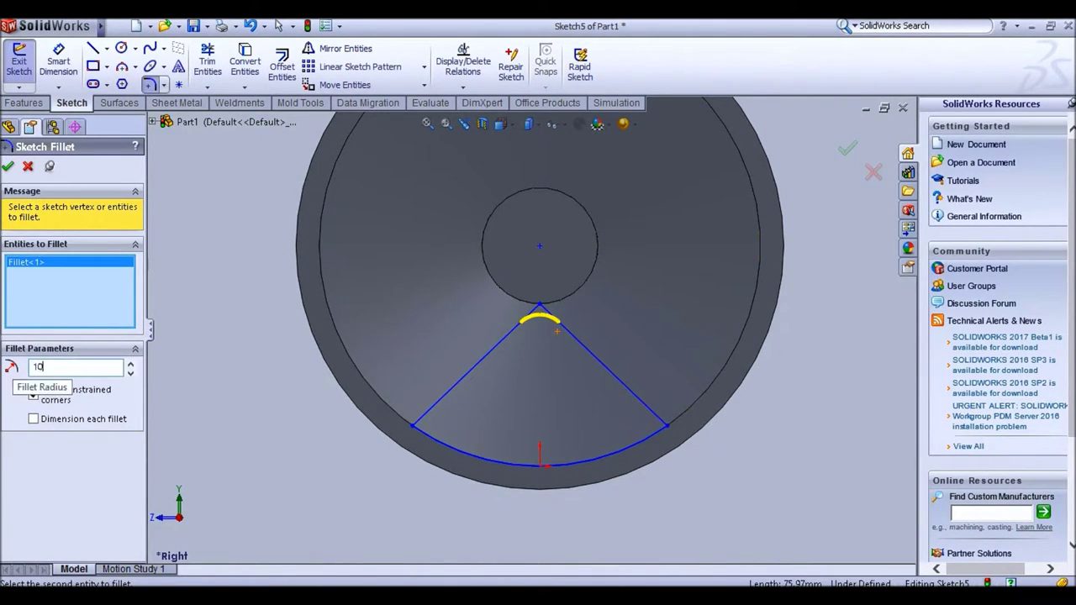
{"action": "left_click", "coordinate": [556, 331]}
{"action": "scroll", "coordinate": [578, 348], "scroll_direction": "down", "scroll_amount": 3}
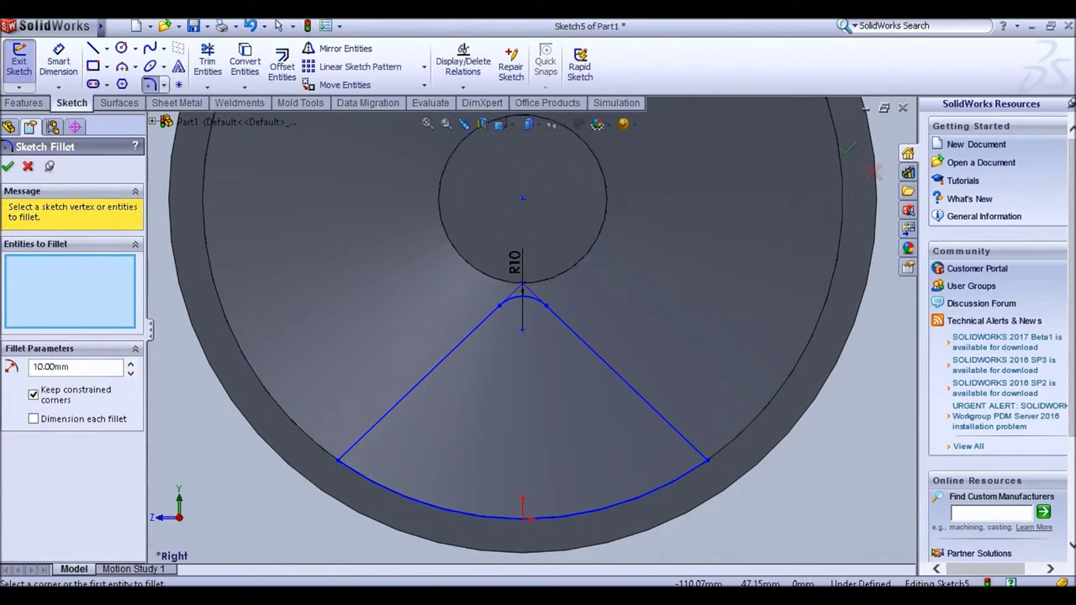
{"action": "key", "text": "Escape"}
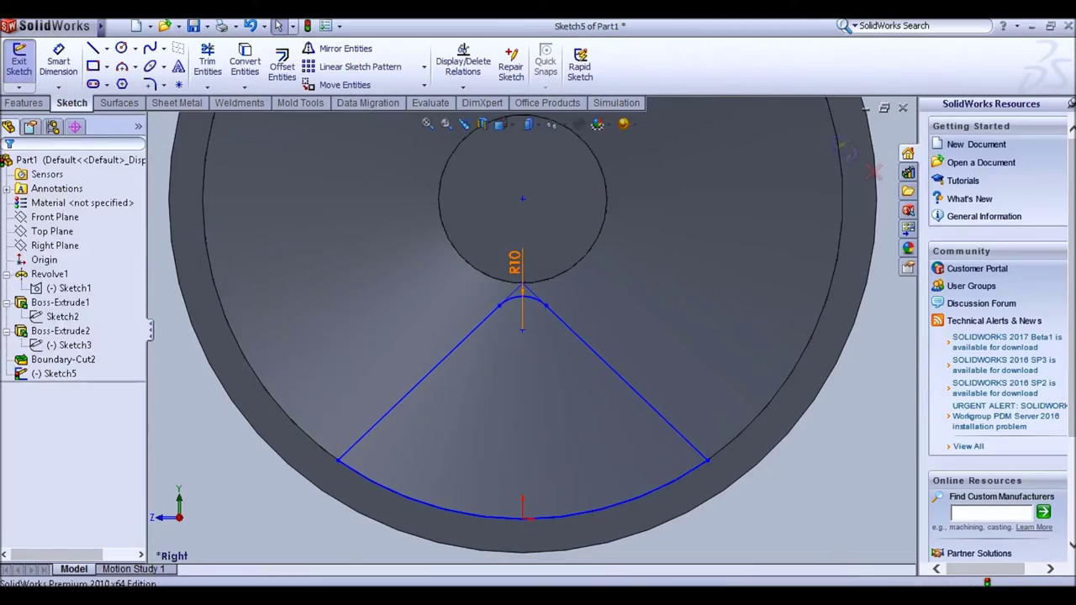
Step: Set the radius of the sketch fillet near the hub to 12 mm
{"action": "double_click", "coordinate": [515, 262]}
{"action": "type", "text": "12"}
{"action": "key", "text": "Return"}
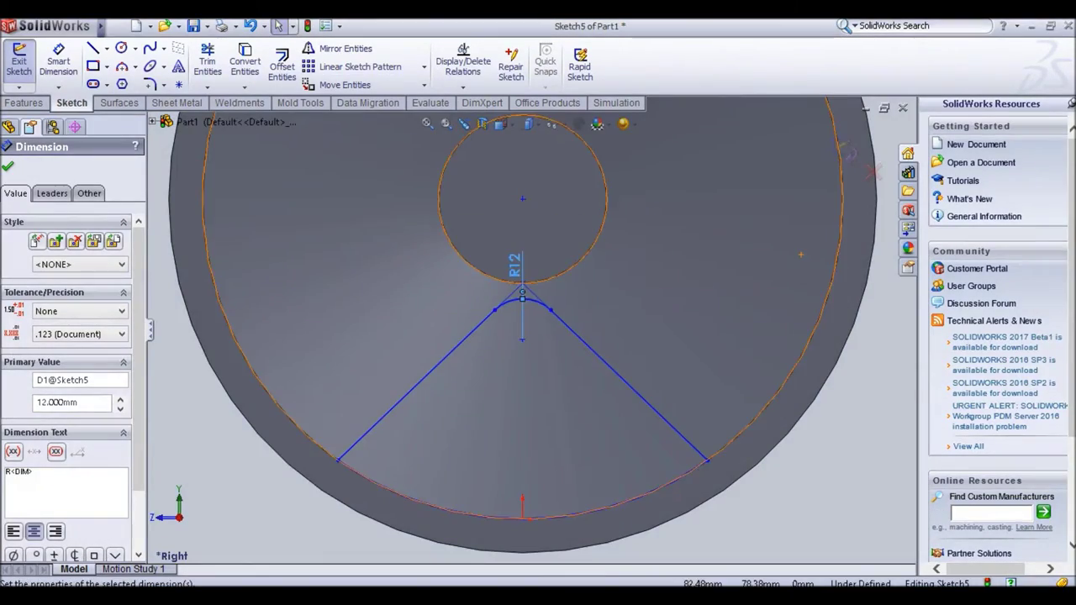
{"action": "scroll", "coordinate": [505, 294], "scroll_direction": "down", "scroll_amount": 2}
{"action": "scroll", "coordinate": [504, 294], "scroll_direction": "up", "scroll_amount": 3}
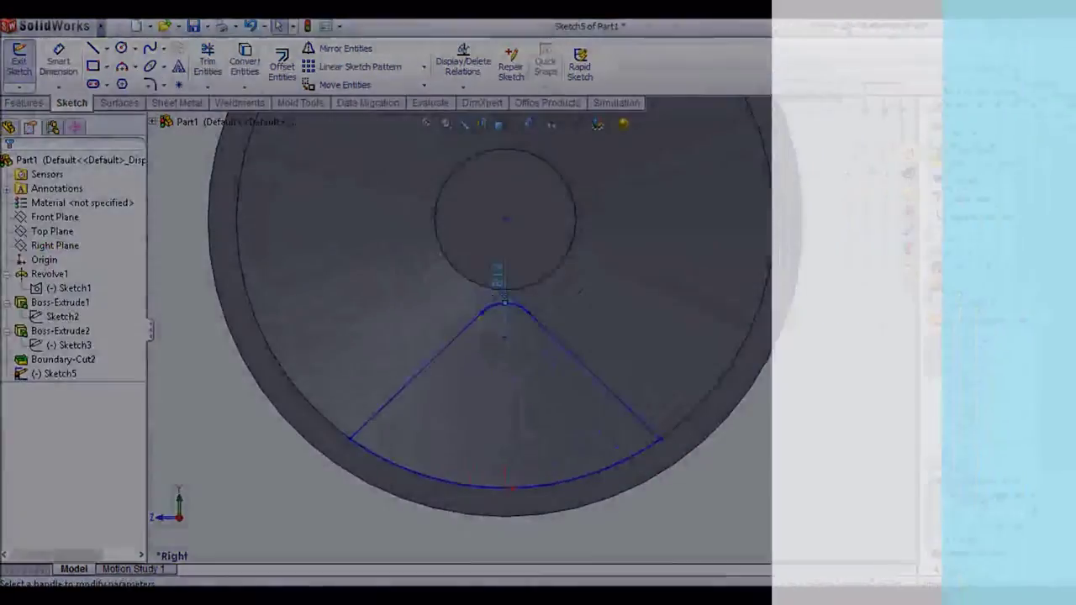